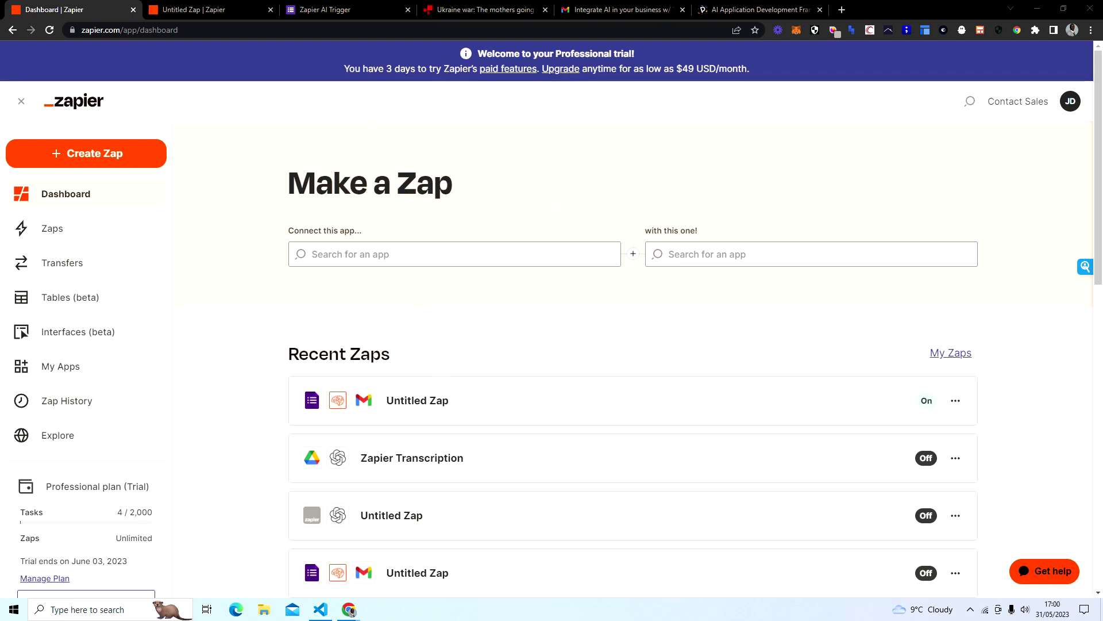
Step: Bring up the 'Zapier AI Trigger' Google Form with its Email and User input questions
{"action": "left_click", "coordinate": [343, 15]}
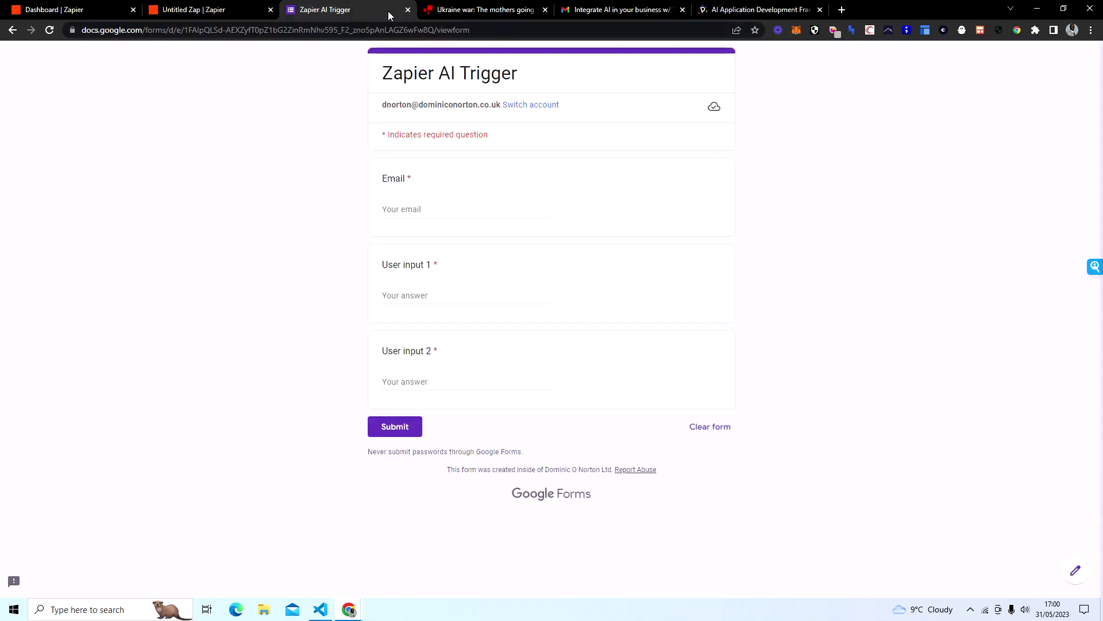
Step: Read the BBC article on mothers retrieving their children from Russia, then return to the form
{"action": "left_click", "coordinate": [453, 12]}
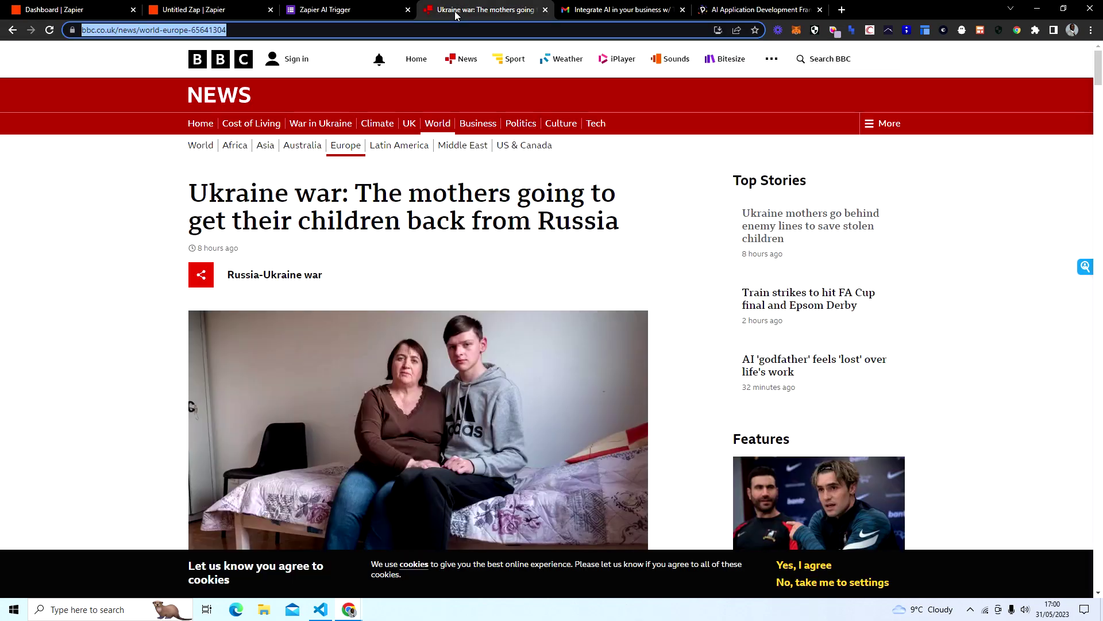
{"action": "scroll", "coordinate": [551, 287], "scroll_direction": "down", "scroll_amount": 5}
{"action": "scroll", "coordinate": [551, 287], "scroll_direction": "down", "scroll_amount": 6}
{"action": "scroll", "coordinate": [551, 287], "scroll_direction": "up", "scroll_amount": 8}
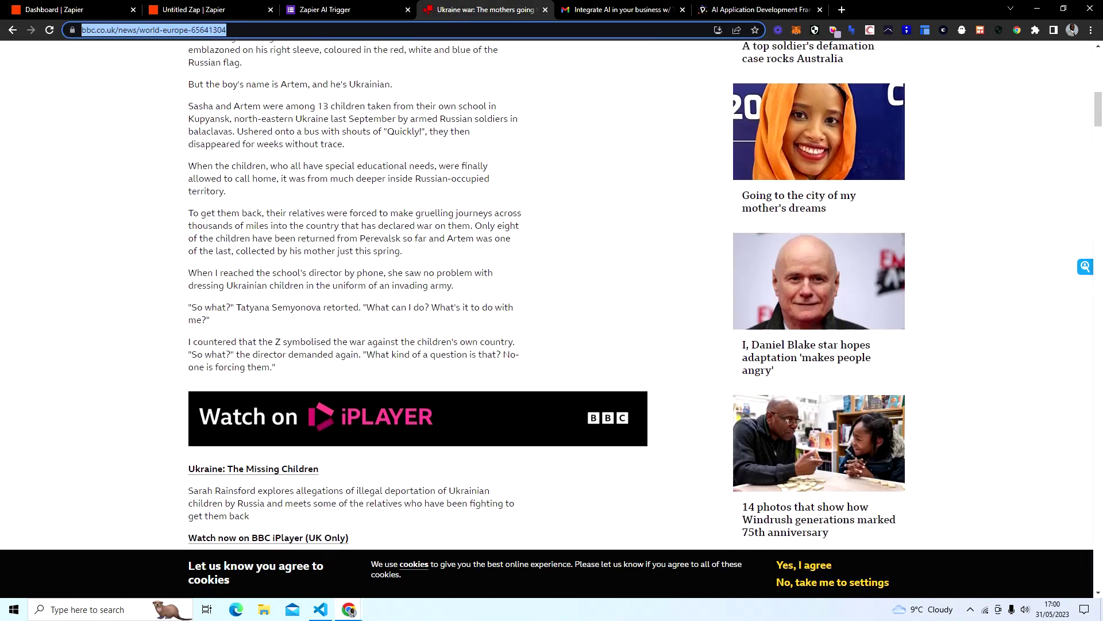
{"action": "scroll", "coordinate": [551, 287], "scroll_direction": "up", "scroll_amount": 4}
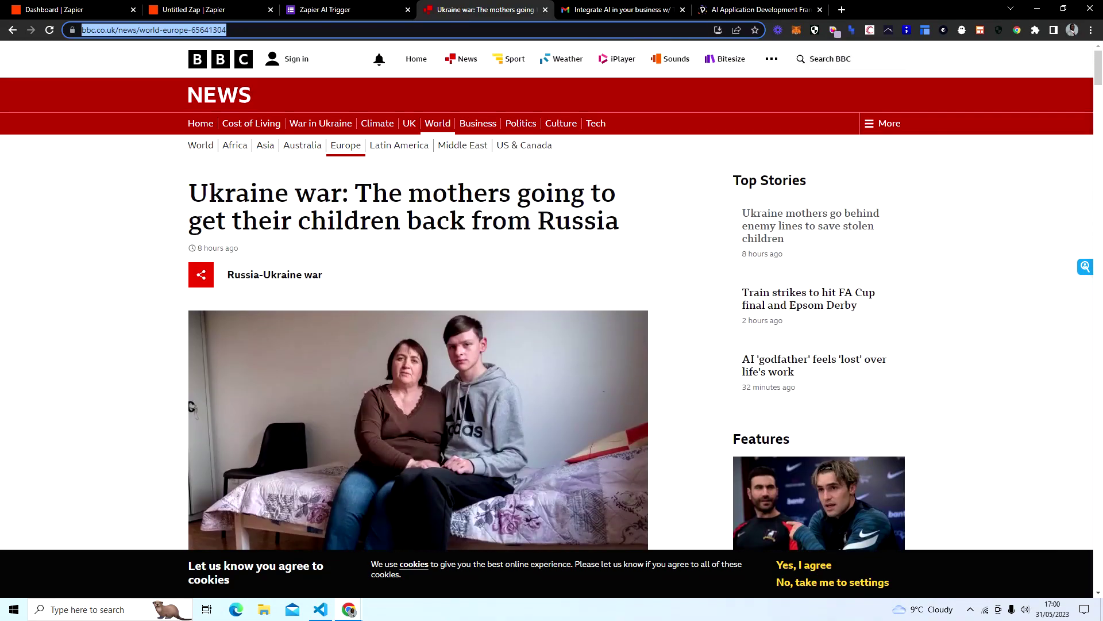
{"action": "scroll", "coordinate": [461, 168], "scroll_direction": "down", "scroll_amount": 10}
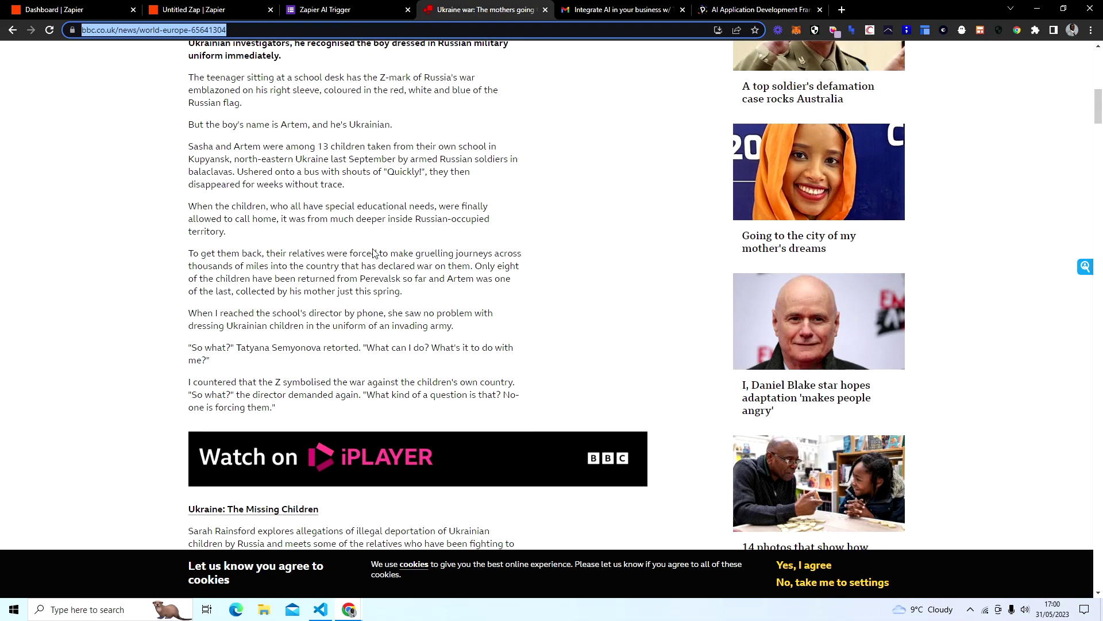
{"action": "scroll", "coordinate": [473, 284], "scroll_direction": "up", "scroll_amount": 3}
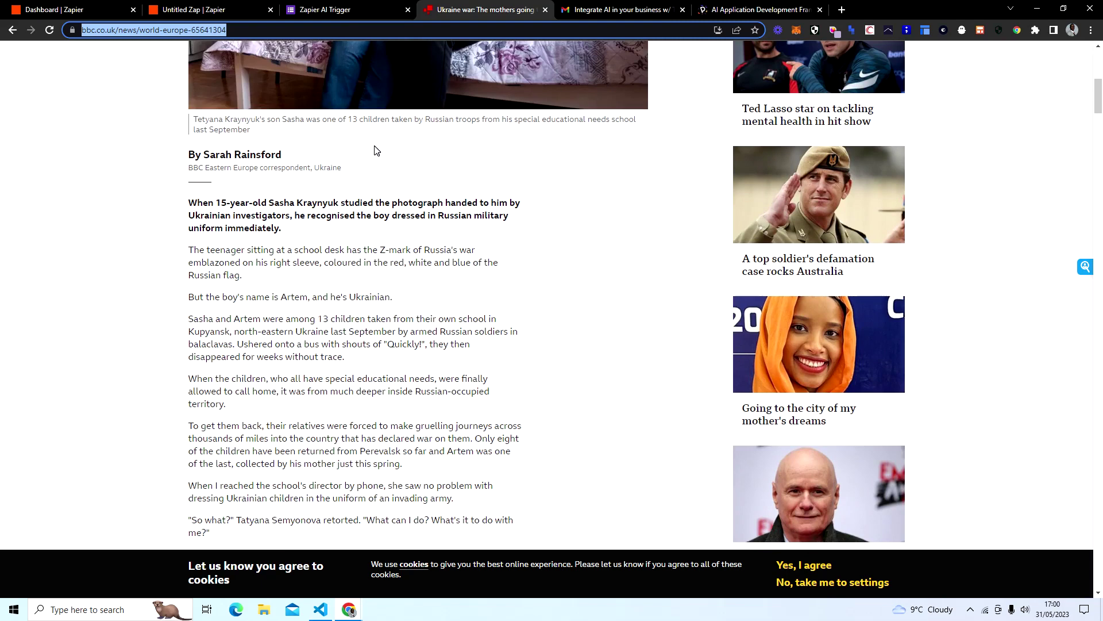
{"action": "left_click", "coordinate": [347, 10]}
Step: Submit the form with your email, the BBC link, and 'What are mothers doing to get their sons back?'
{"action": "left_click", "coordinate": [431, 211]}
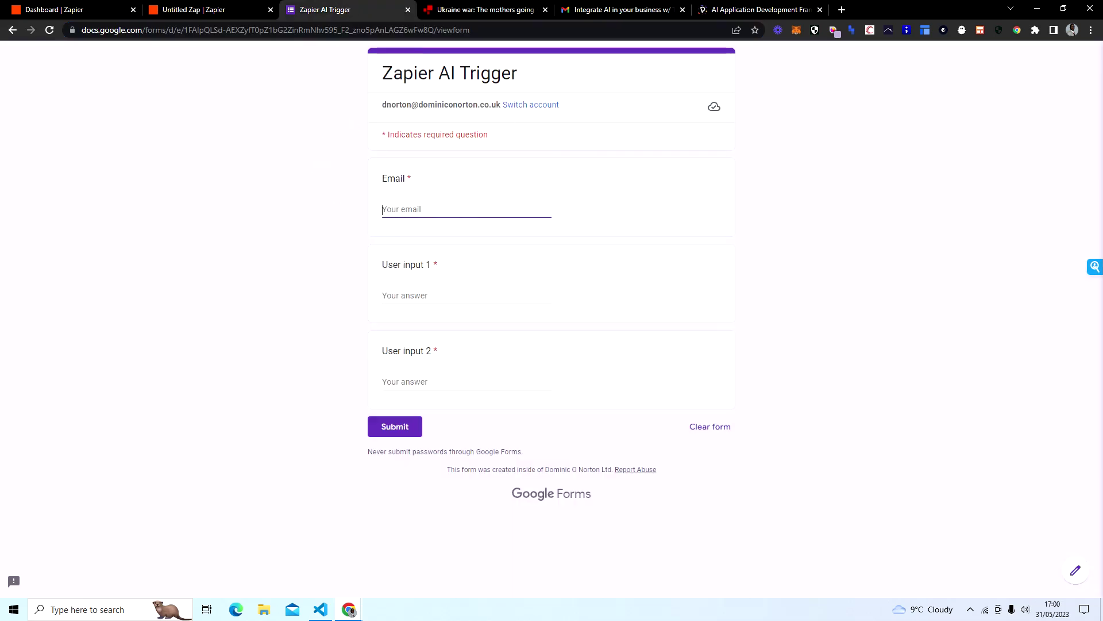
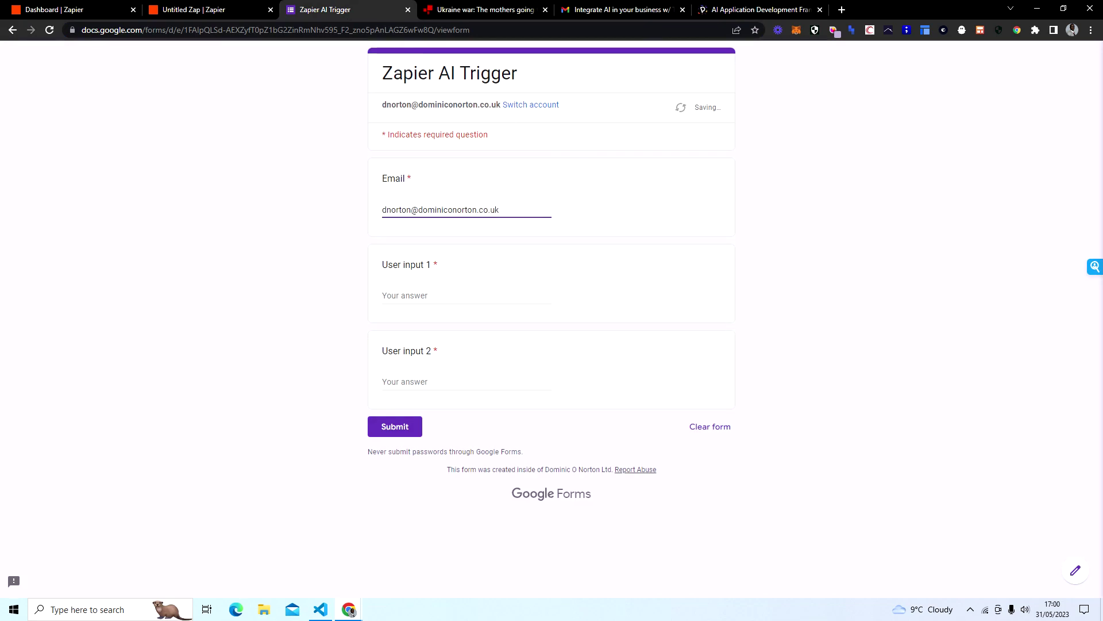
{"action": "key", "text": "Tab"}
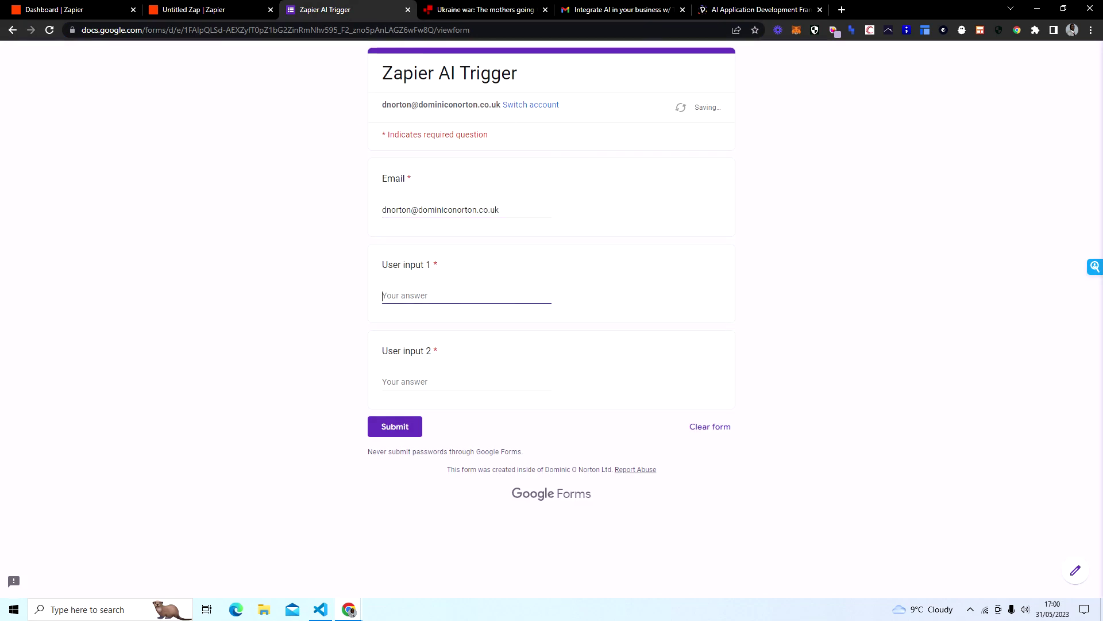
{"action": "type", "text": "www.bbc.co.uk/news/world-europe-65641304"}
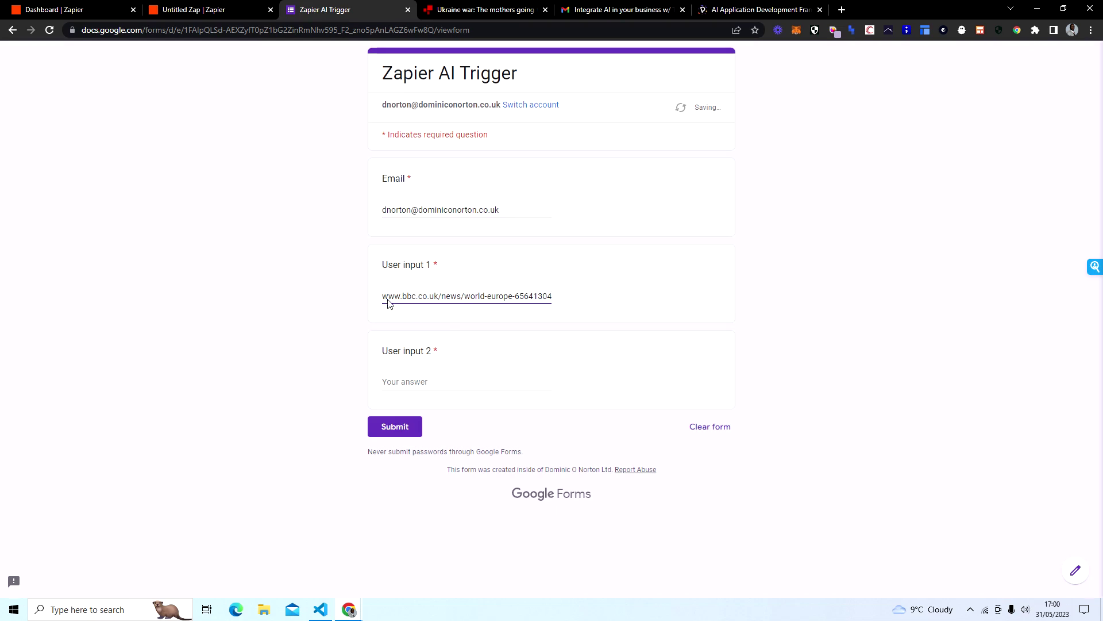
{"action": "left_click", "coordinate": [467, 378]}
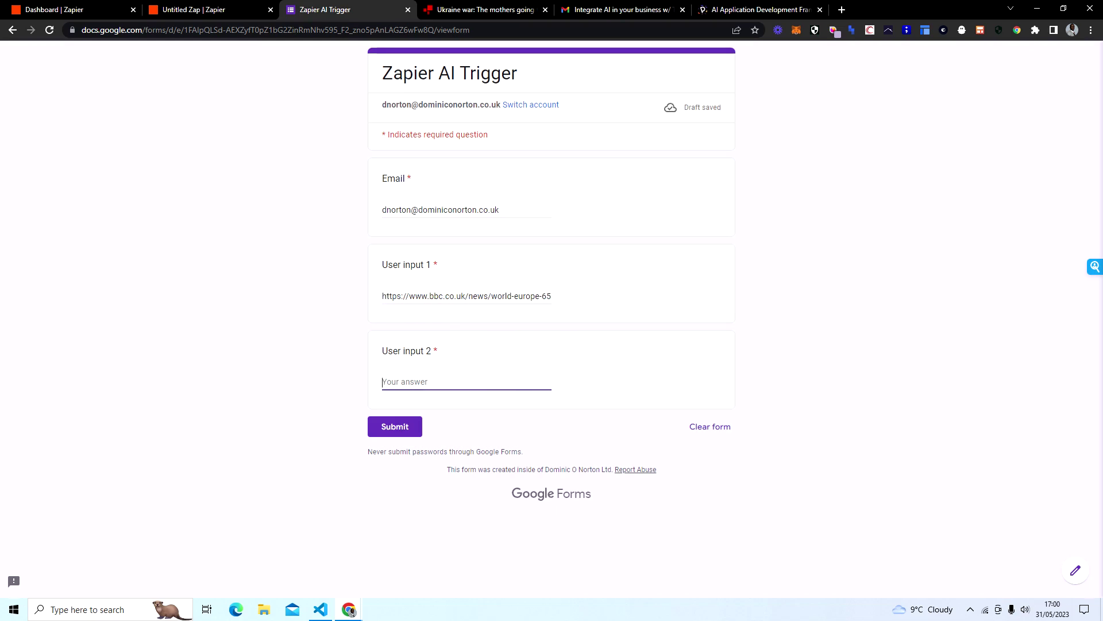
{"action": "type", "text": "W"}
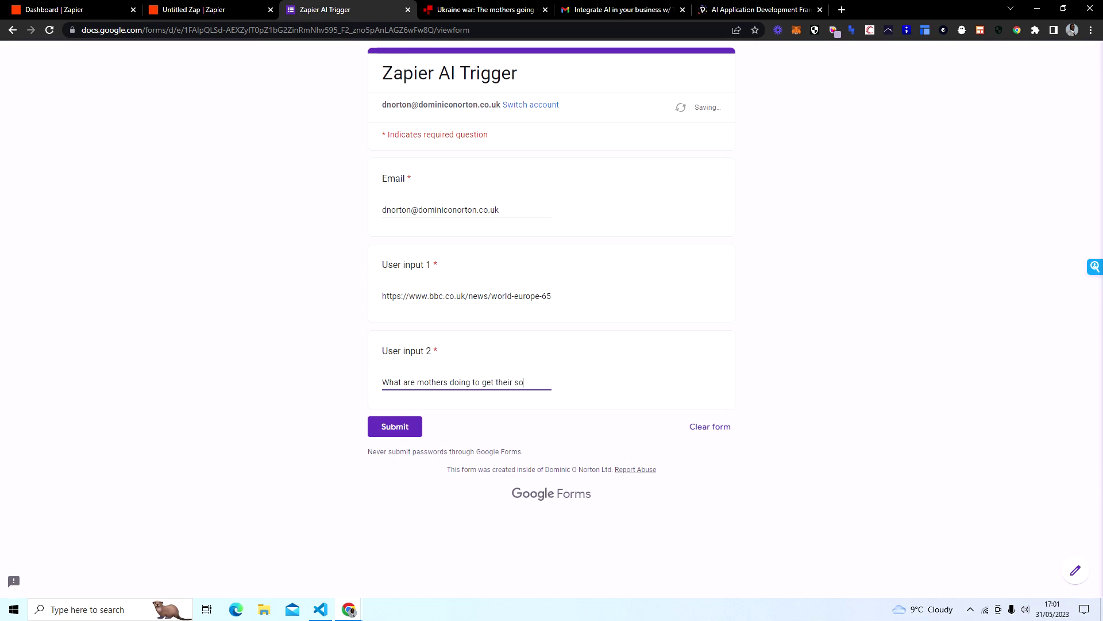
{"action": "type", "text": "?"}
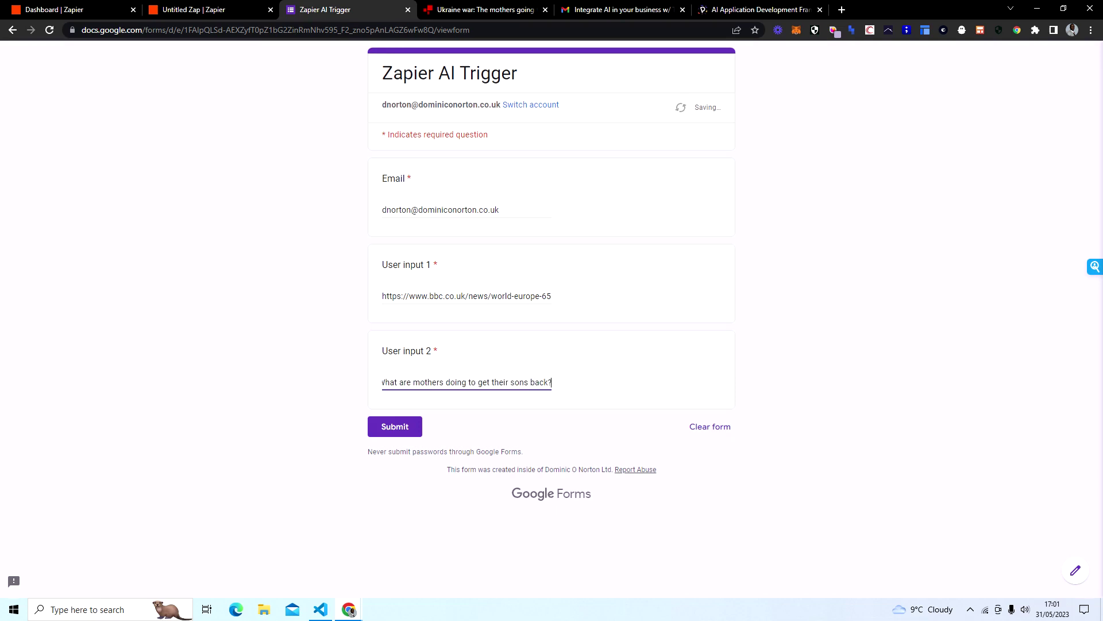
{"action": "left_click", "coordinate": [400, 426]}
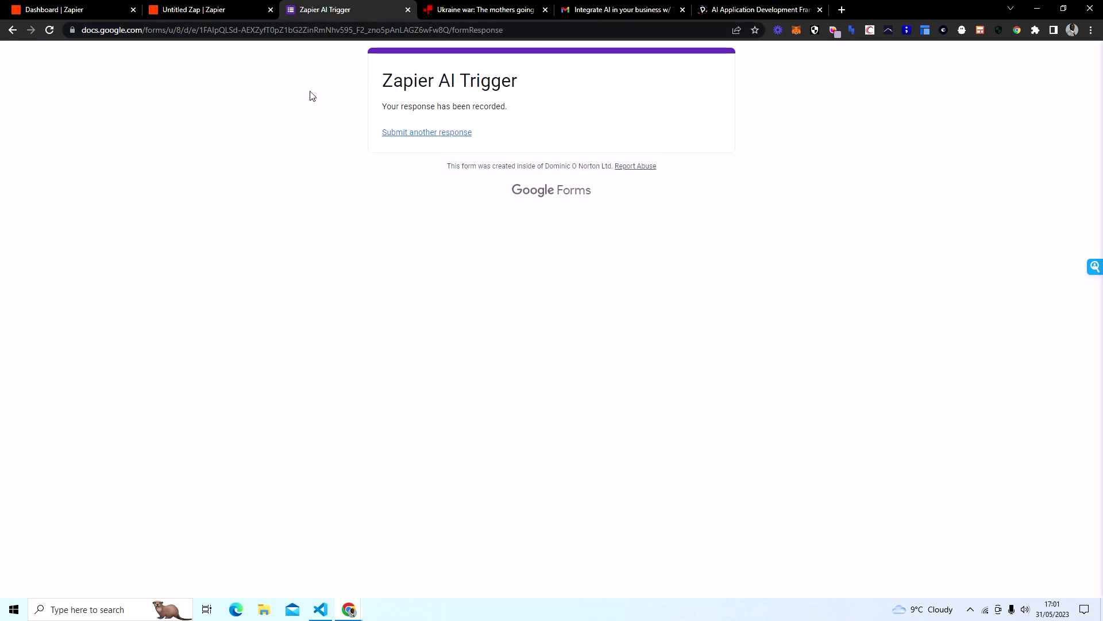
{"action": "left_click", "coordinate": [213, 10]}
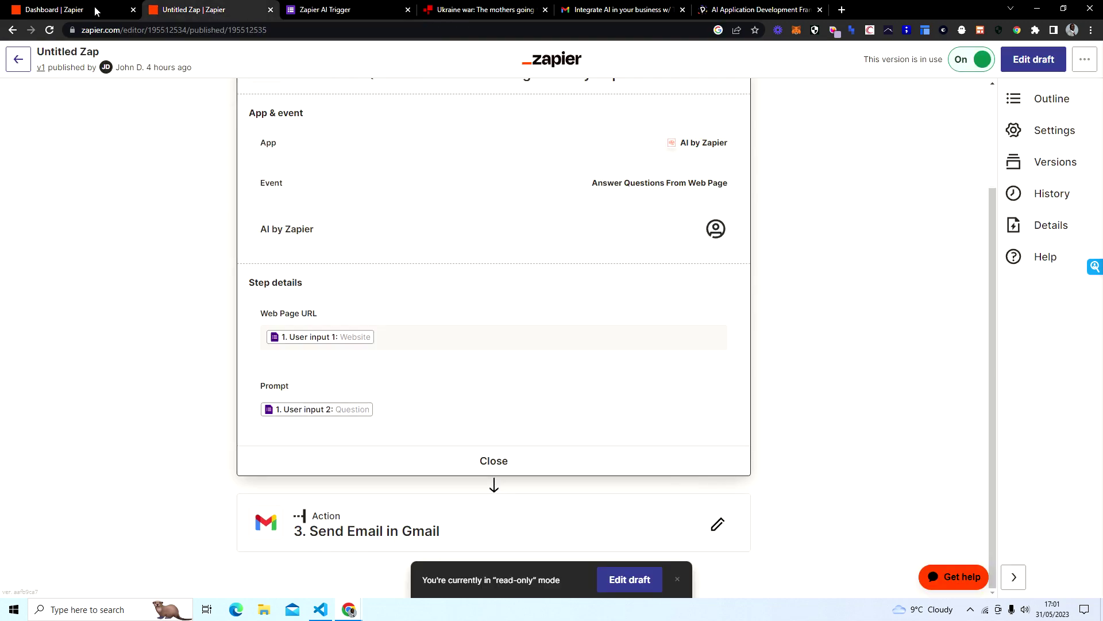
{"action": "left_click", "coordinate": [95, 11]}
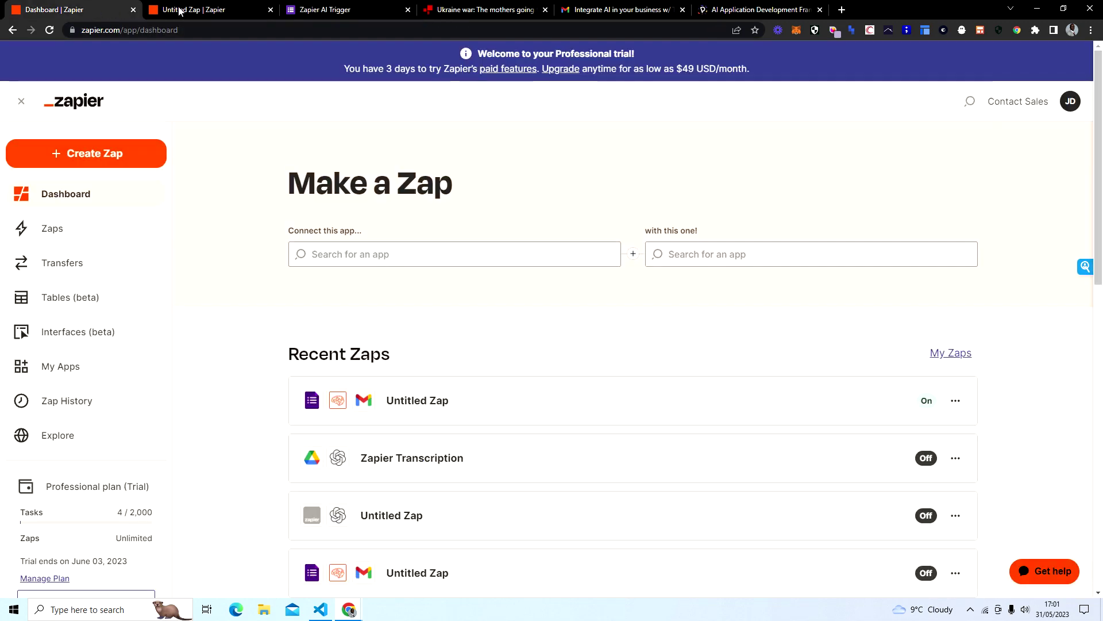
{"action": "left_click", "coordinate": [183, 11]}
{"action": "scroll", "coordinate": [520, 290], "scroll_direction": "up", "scroll_amount": 3}
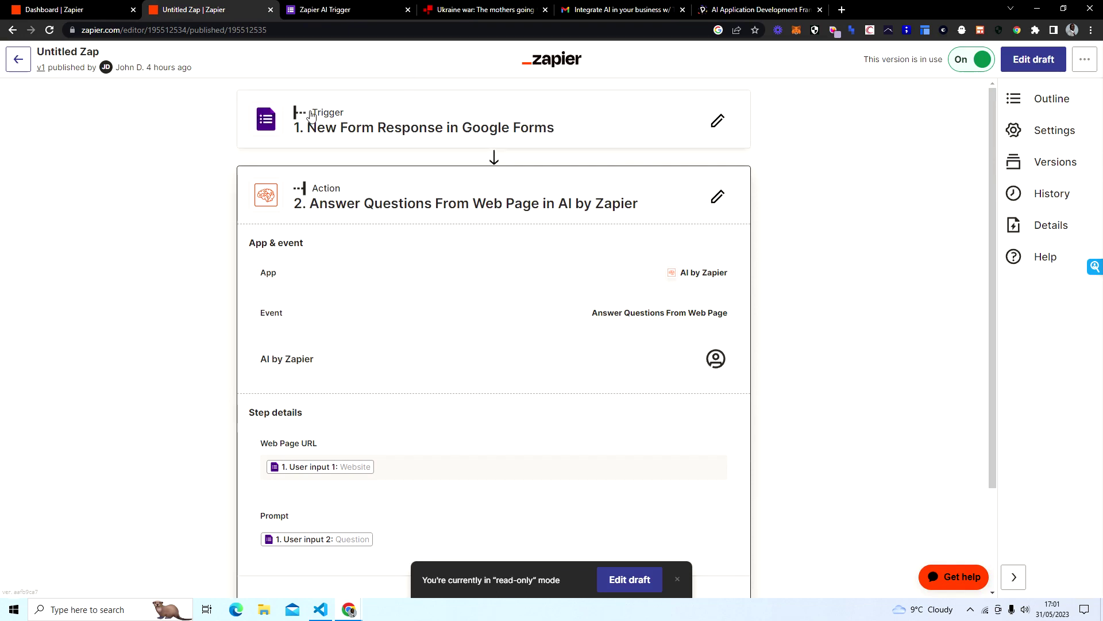
{"action": "scroll", "coordinate": [631, 339], "scroll_direction": "down", "scroll_amount": 1}
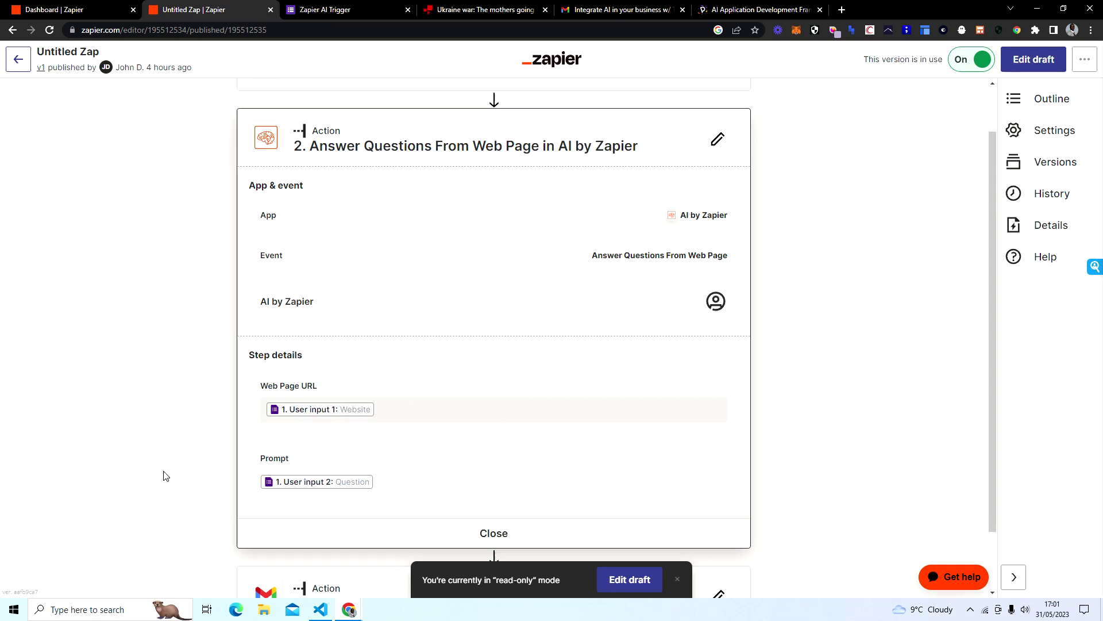
{"action": "scroll", "coordinate": [212, 349], "scroll_direction": "down", "scroll_amount": 1}
{"action": "scroll", "coordinate": [214, 356], "scroll_direction": "down", "scroll_amount": 1}
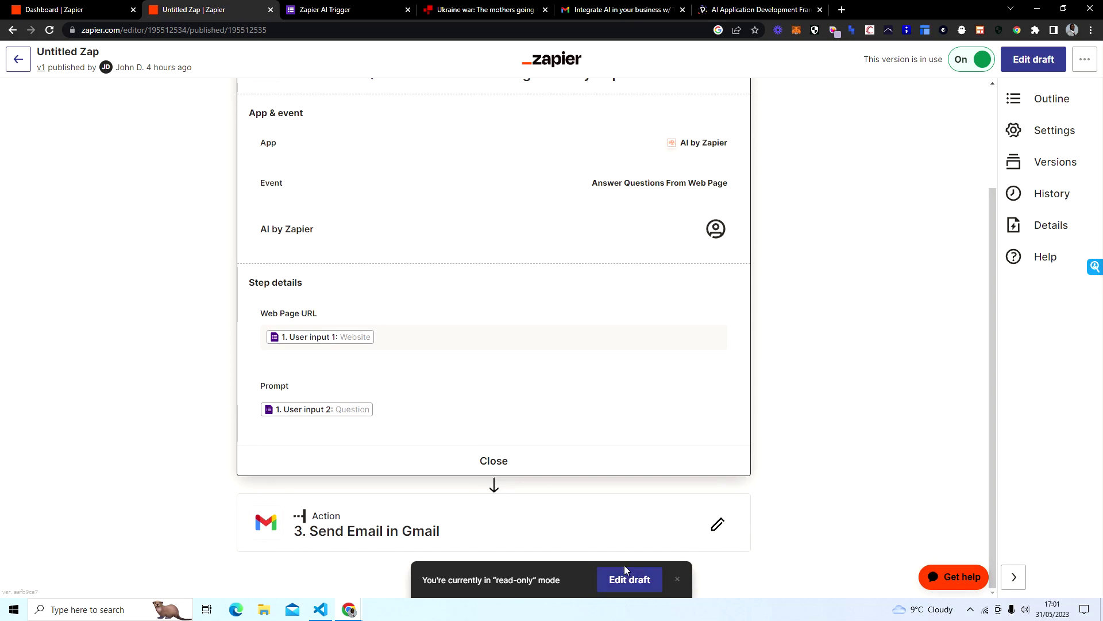
{"action": "left_click", "coordinate": [610, 12]}
{"action": "left_click", "coordinate": [109, 135]}
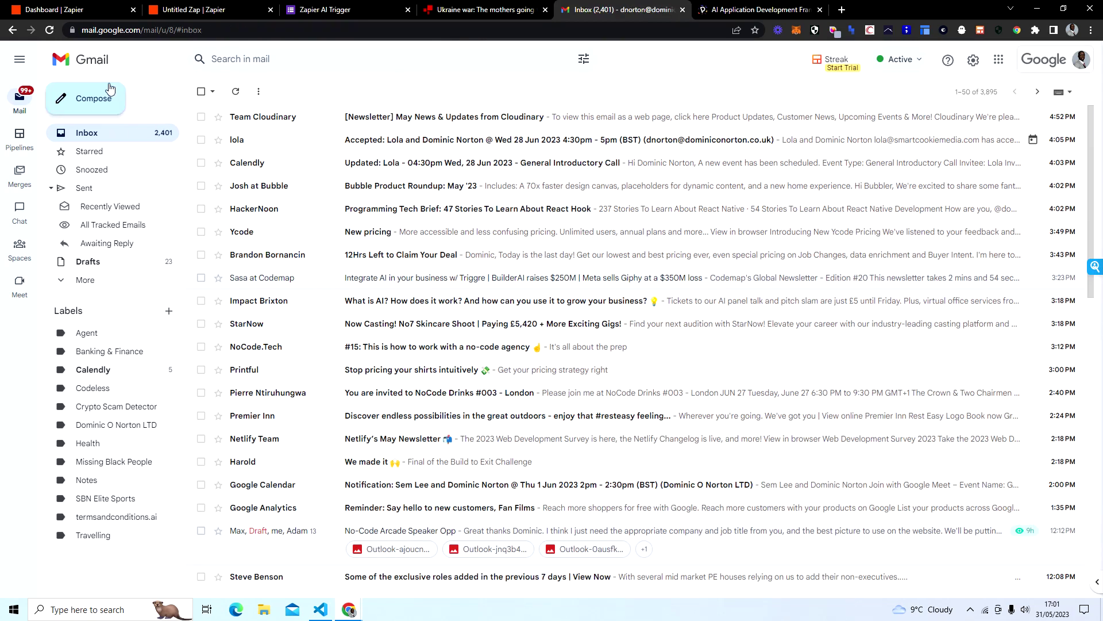
Step: Refresh Gmail, open the 'Zapier Website Q&A' email and highlight the question text
{"action": "left_click", "coordinate": [50, 30]}
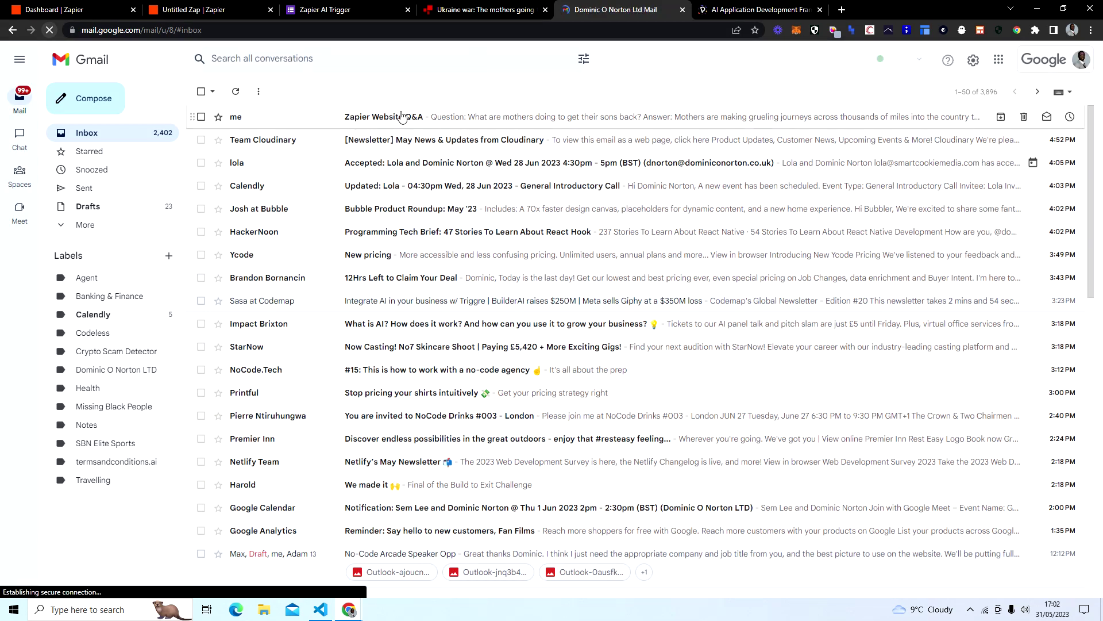
{"action": "left_click", "coordinate": [421, 115]}
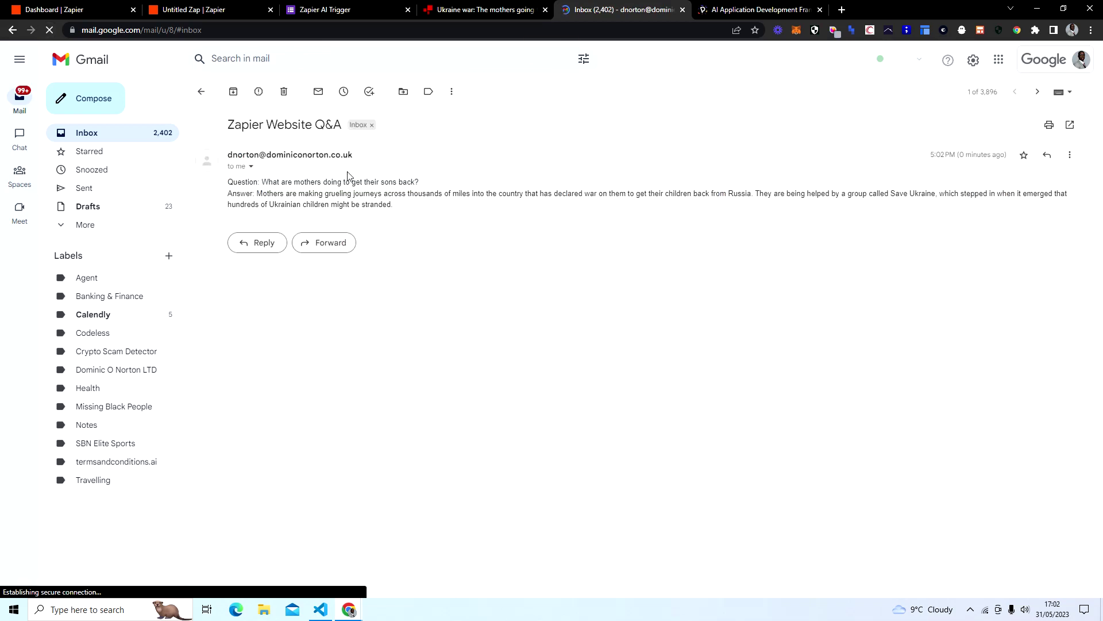
{"action": "left_click_drag", "start_coordinate": [261, 182], "coordinate": [424, 183]}
{"action": "left_click", "coordinate": [439, 250]}
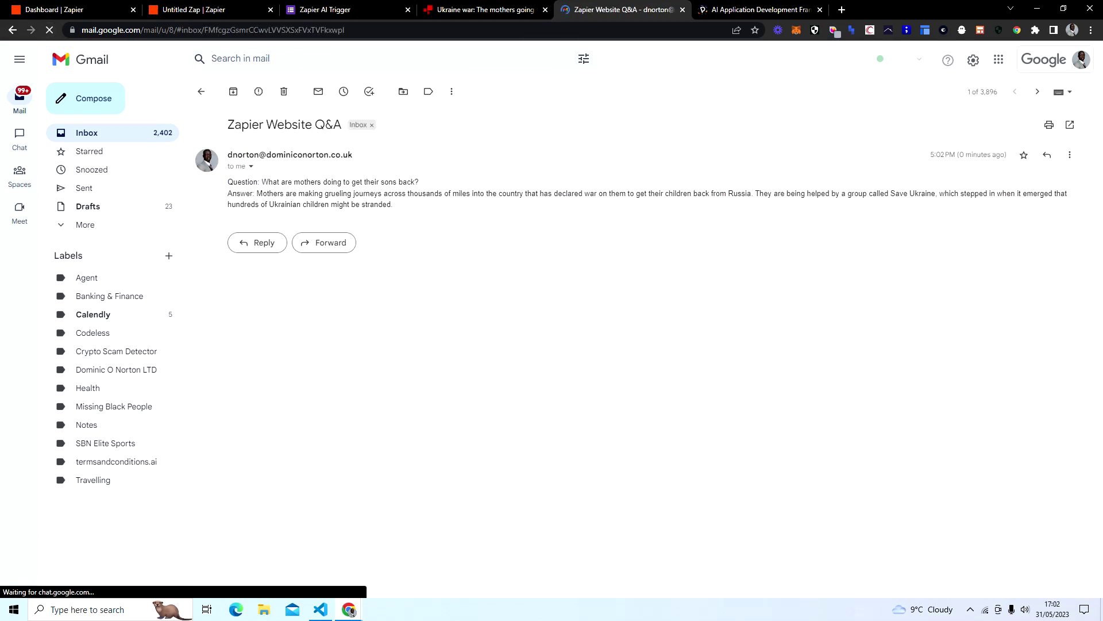
Step: Highlight the AI's answer, including the sentence about Save Ukraine helping the mothers
{"action": "left_click_drag", "start_coordinate": [257, 194], "coordinate": [366, 194]}
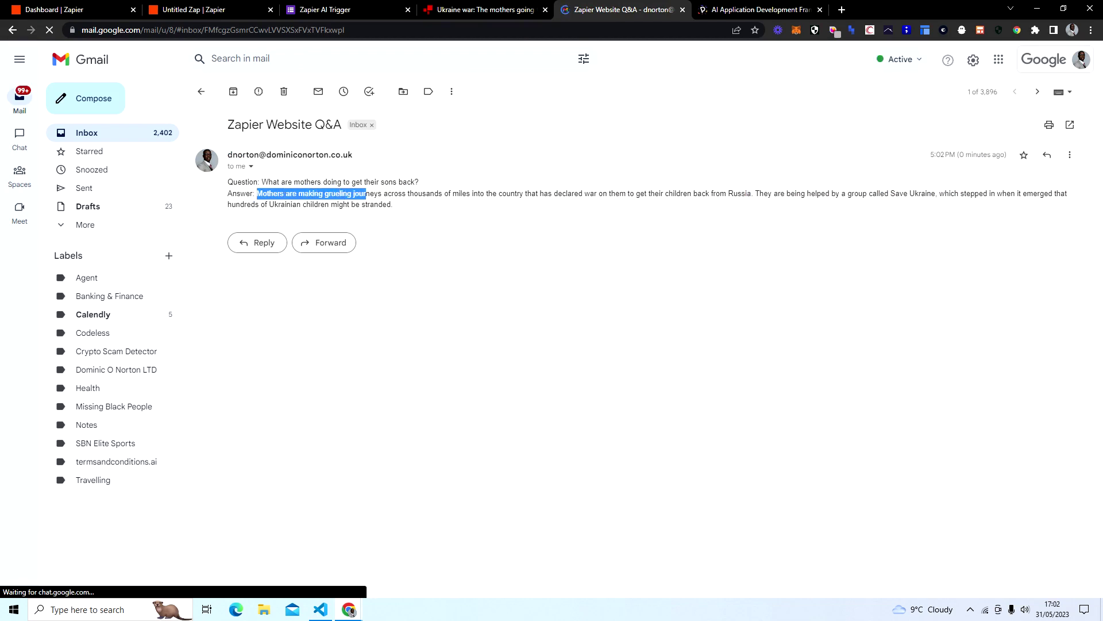
{"action": "left_click", "coordinate": [367, 194]}
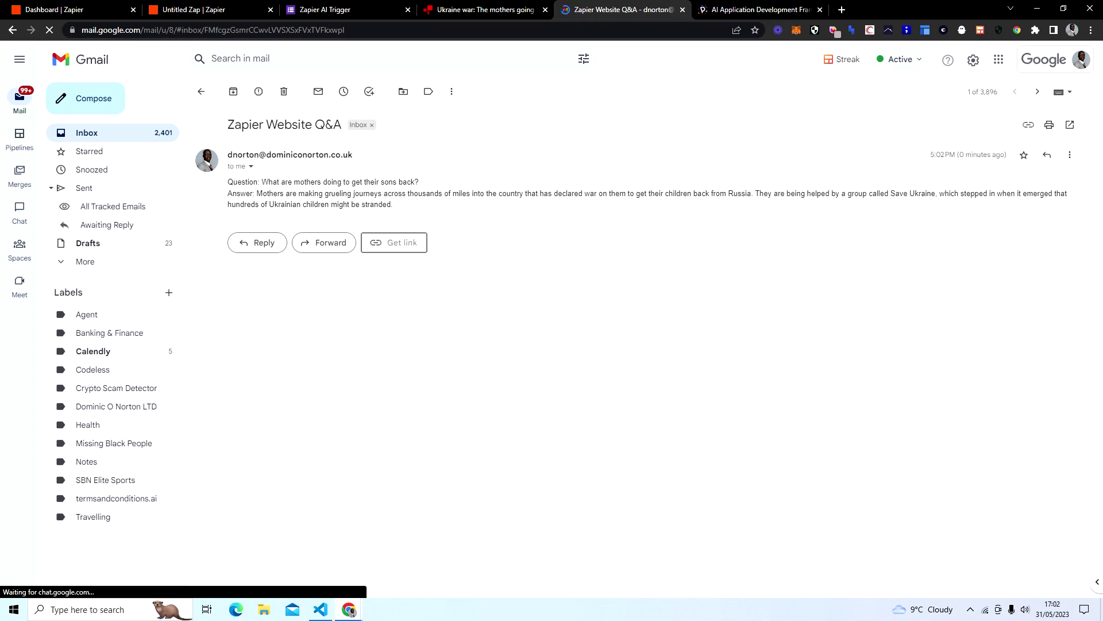
{"action": "left_click_drag", "start_coordinate": [758, 194], "coordinate": [949, 194]}
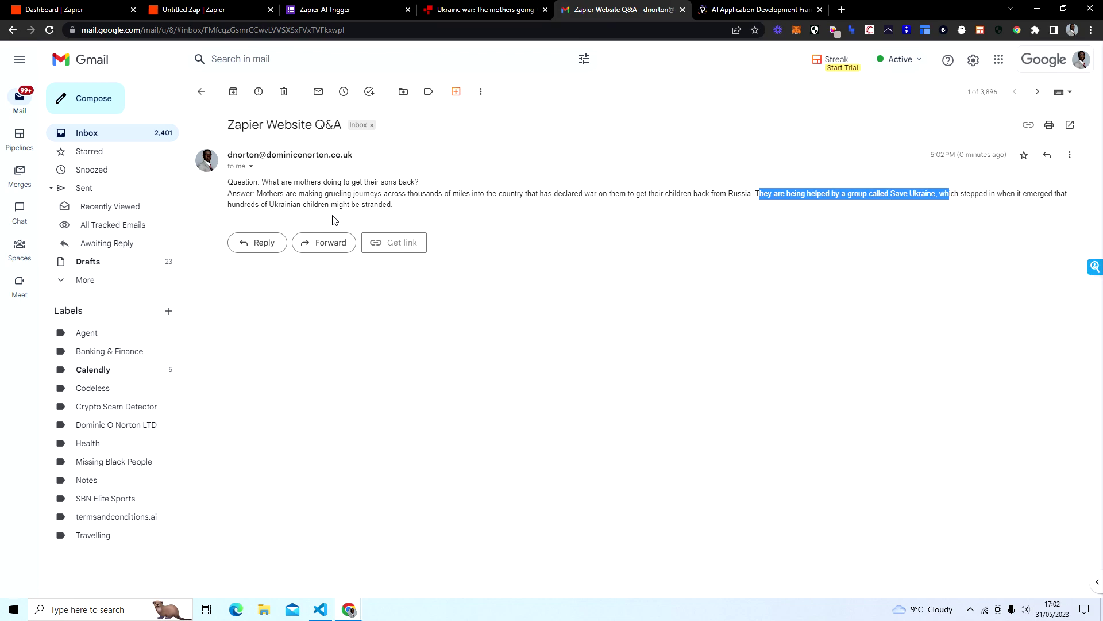
{"action": "left_click", "coordinate": [361, 216]}
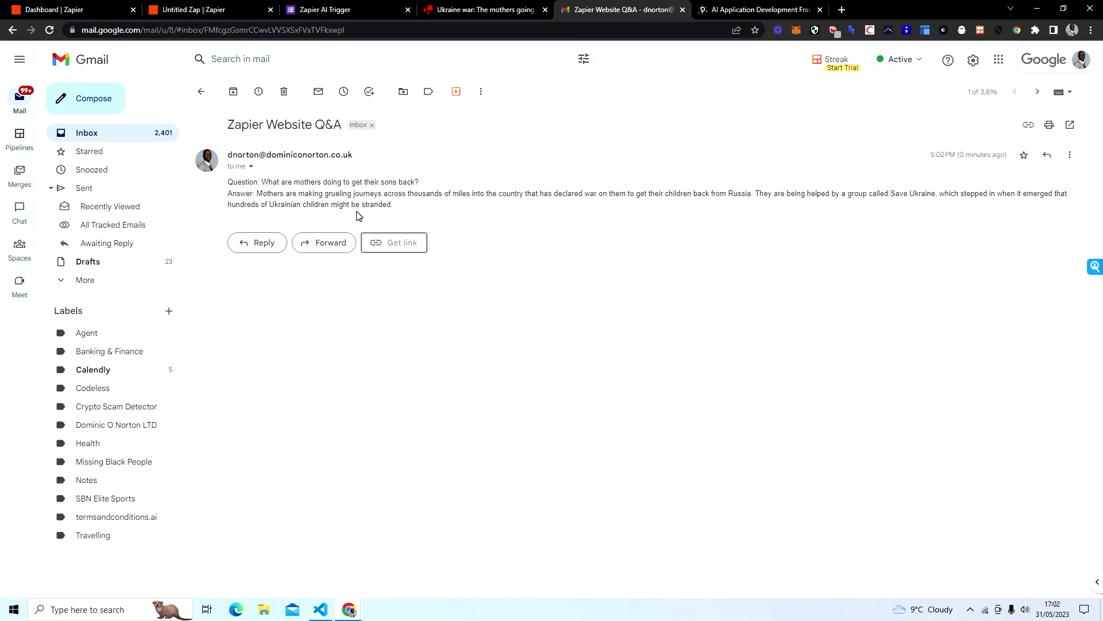
{"action": "left_click", "coordinate": [467, 14]}
{"action": "scroll", "coordinate": [523, 341], "scroll_direction": "down", "scroll_amount": 2}
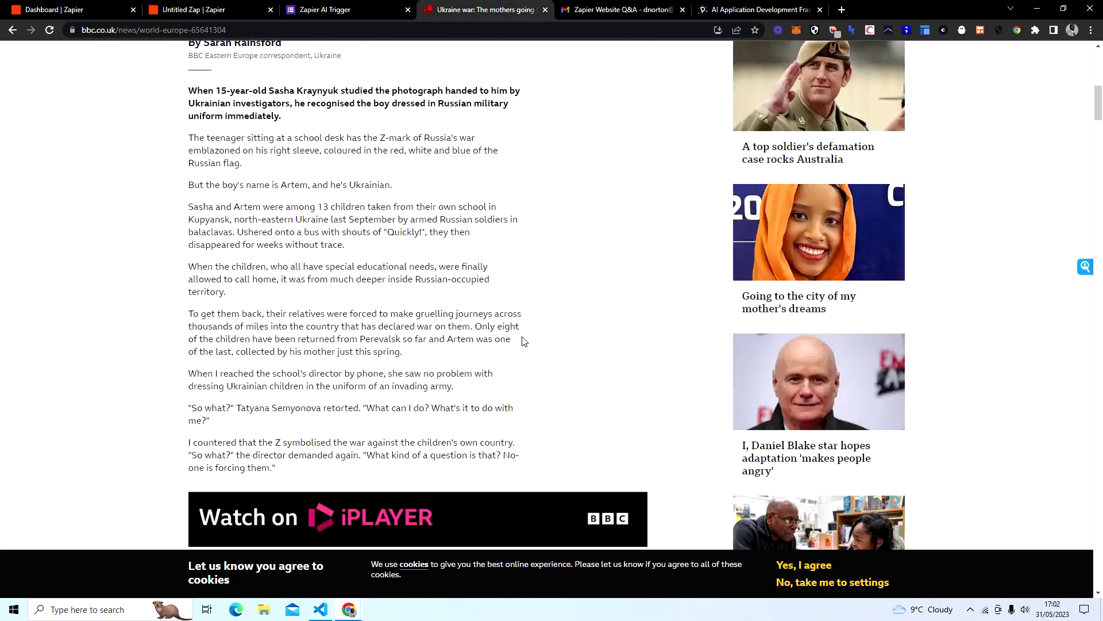
{"action": "scroll", "coordinate": [523, 341], "scroll_direction": "down", "scroll_amount": 10}
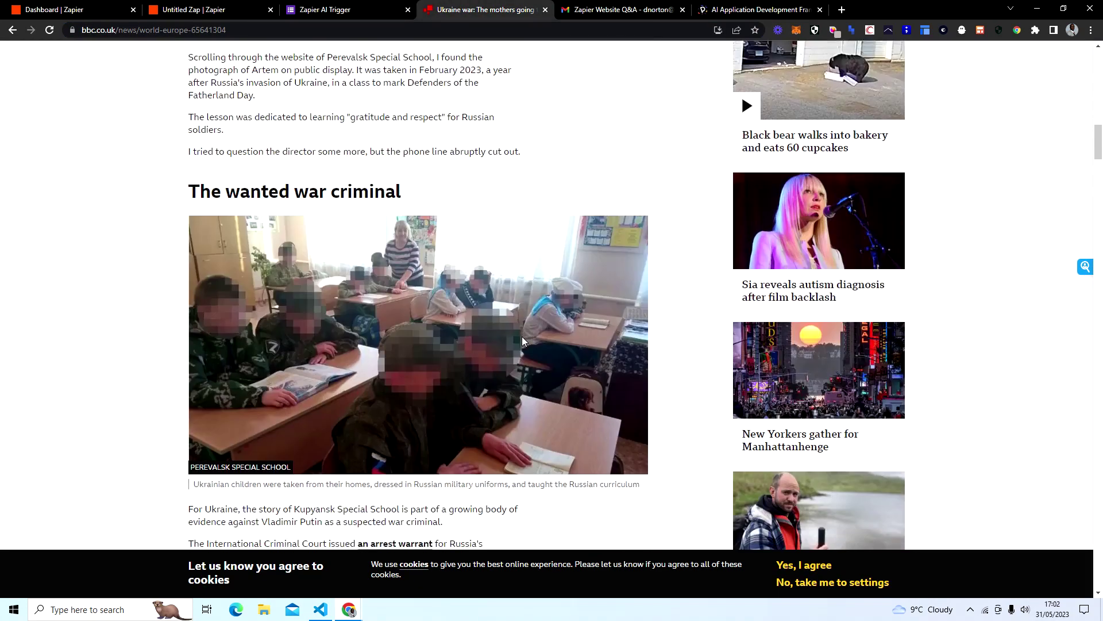
{"action": "scroll", "coordinate": [521, 341], "scroll_direction": "down", "scroll_amount": 3}
{"action": "scroll", "coordinate": [524, 338], "scroll_direction": "up", "scroll_amount": 5}
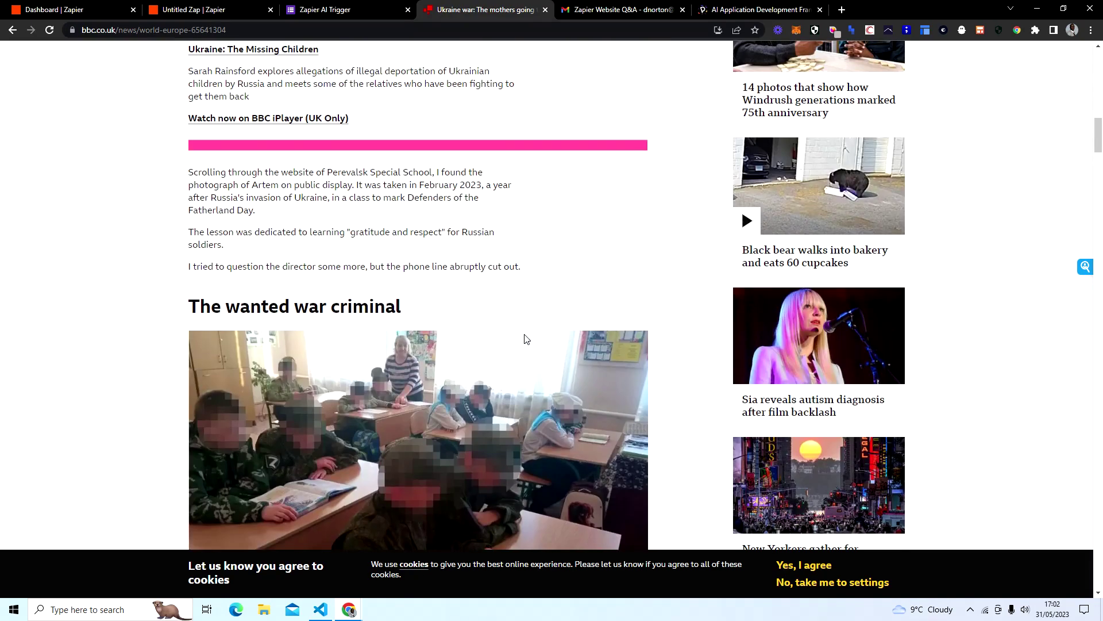
{"action": "scroll", "coordinate": [524, 338], "scroll_direction": "up", "scroll_amount": 1}
{"action": "scroll", "coordinate": [525, 339], "scroll_direction": "down", "scroll_amount": 15}
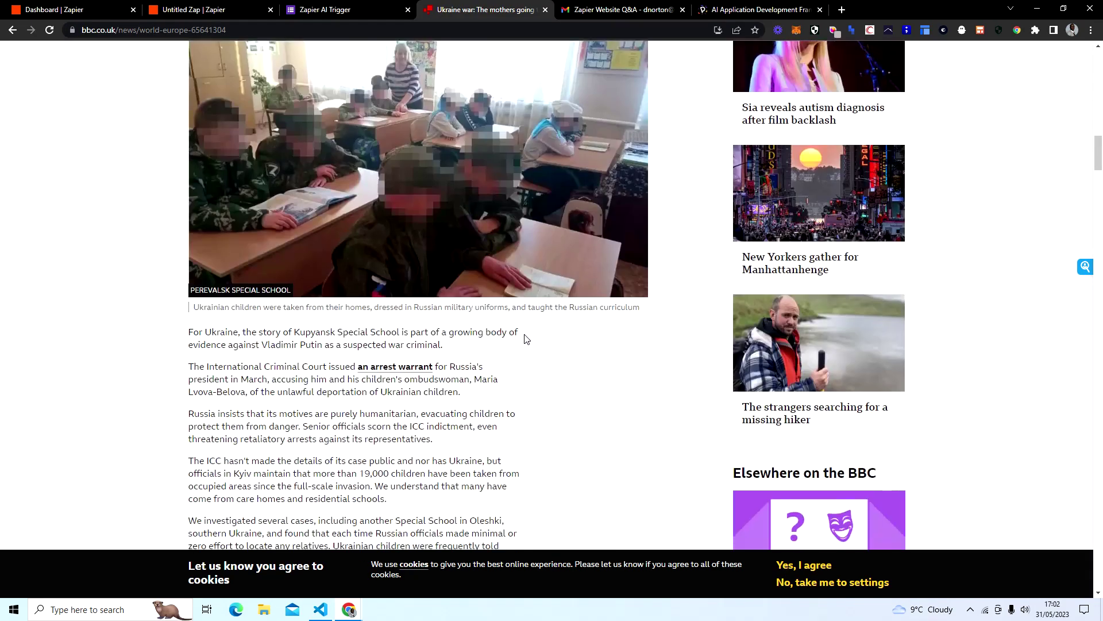
{"action": "scroll", "coordinate": [523, 338], "scroll_direction": "up", "scroll_amount": 12}
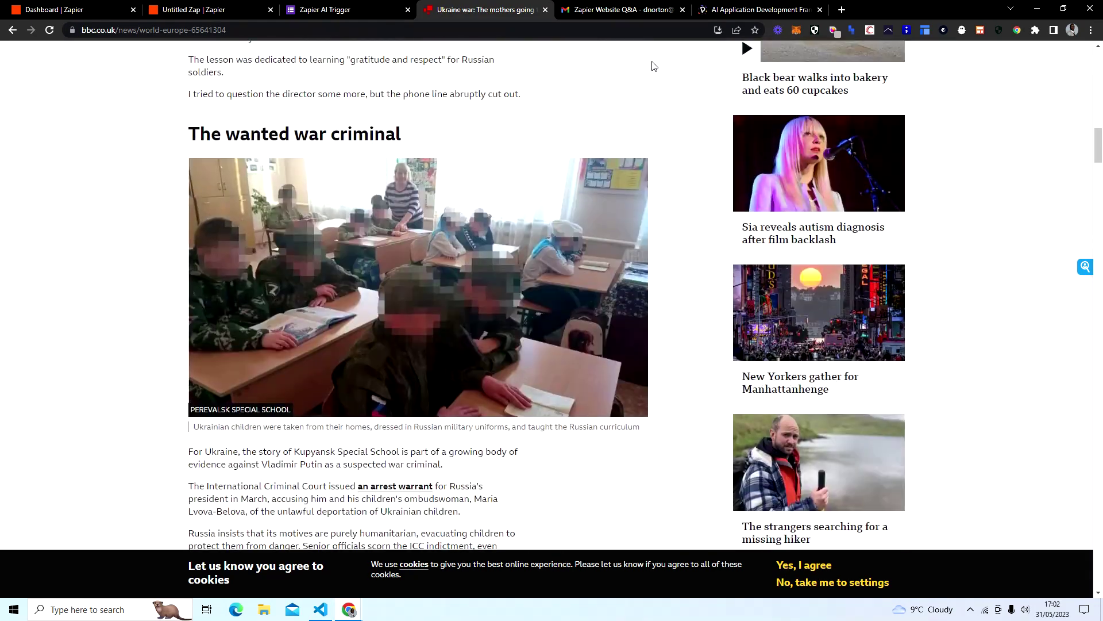
Step: On the Zapier dashboard, search 'google' to connect Google Forms, then return to the trigger form
{"action": "left_click", "coordinate": [48, 9]}
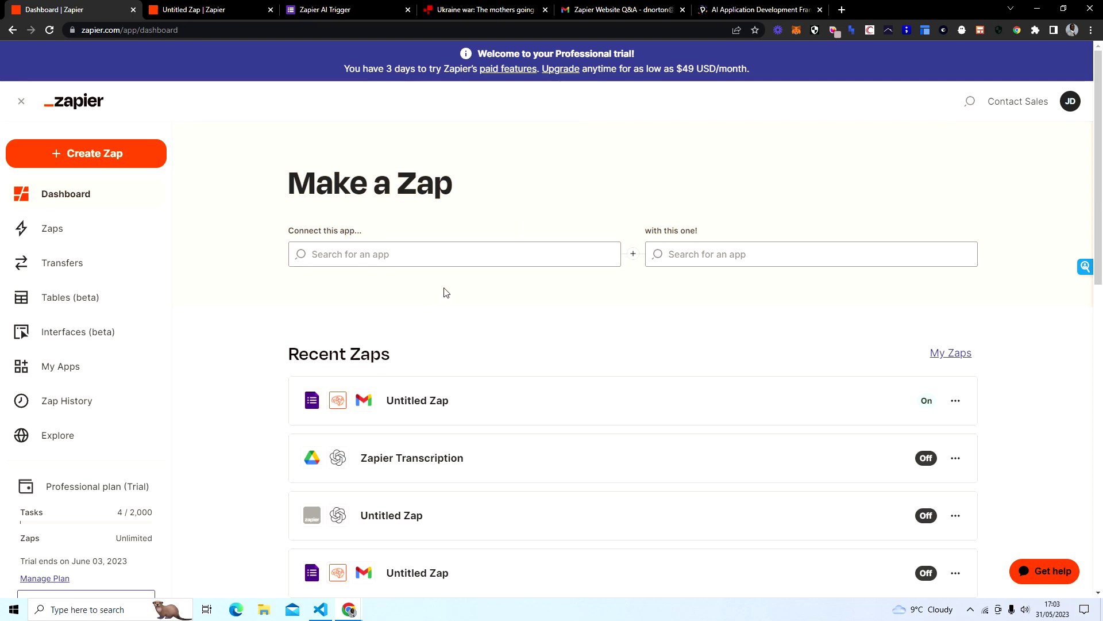
{"action": "left_click", "coordinate": [451, 255]}
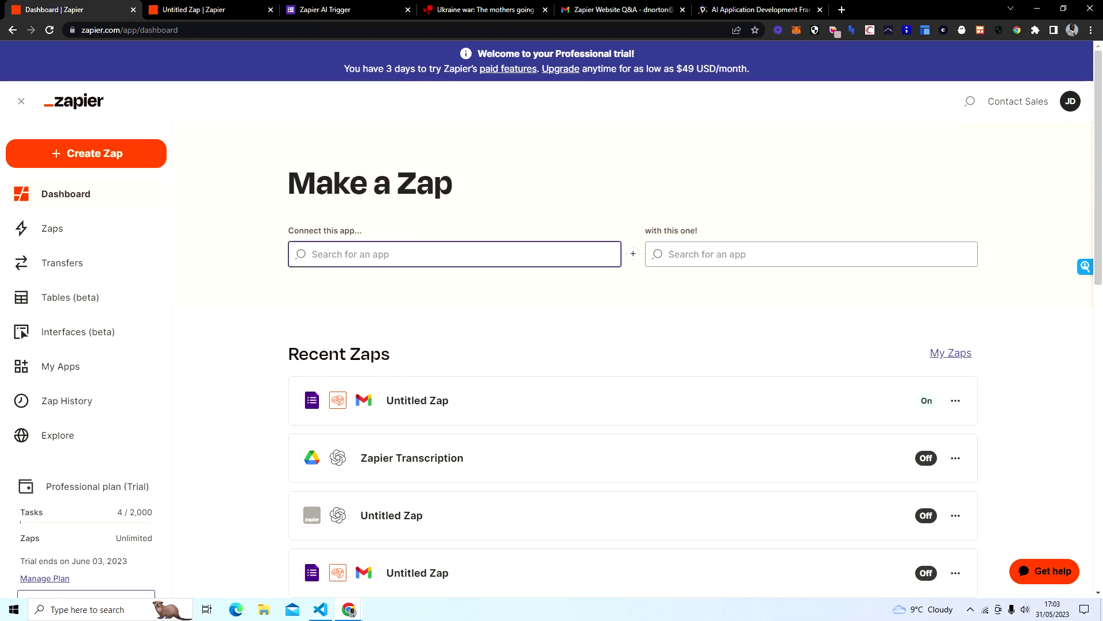
{"action": "type", "text": "google Forms"}
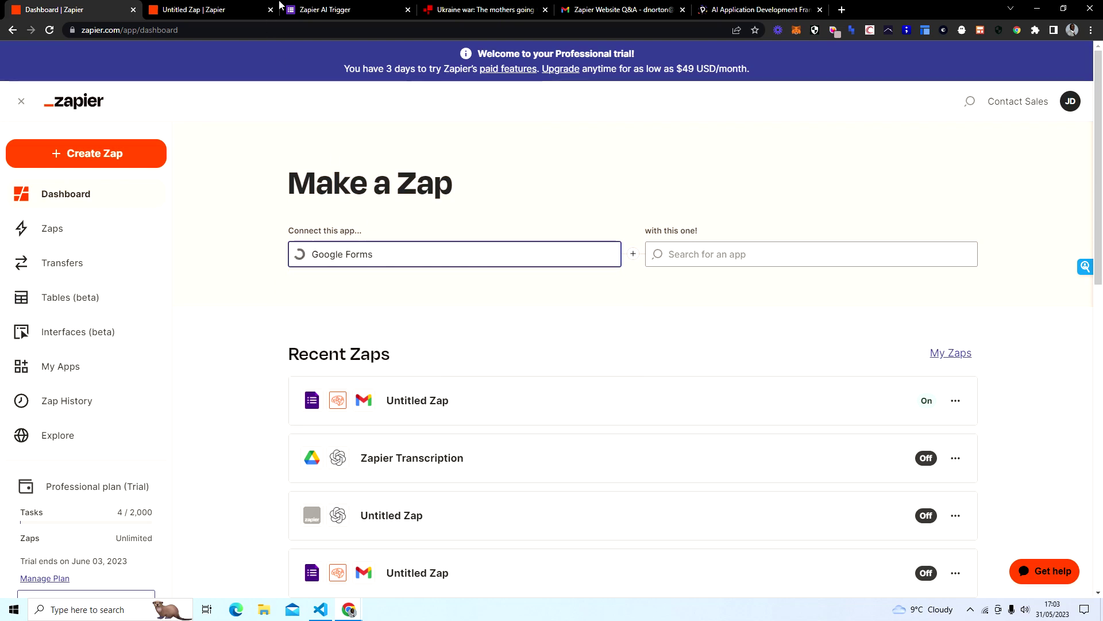
{"action": "left_click", "coordinate": [324, 9]}
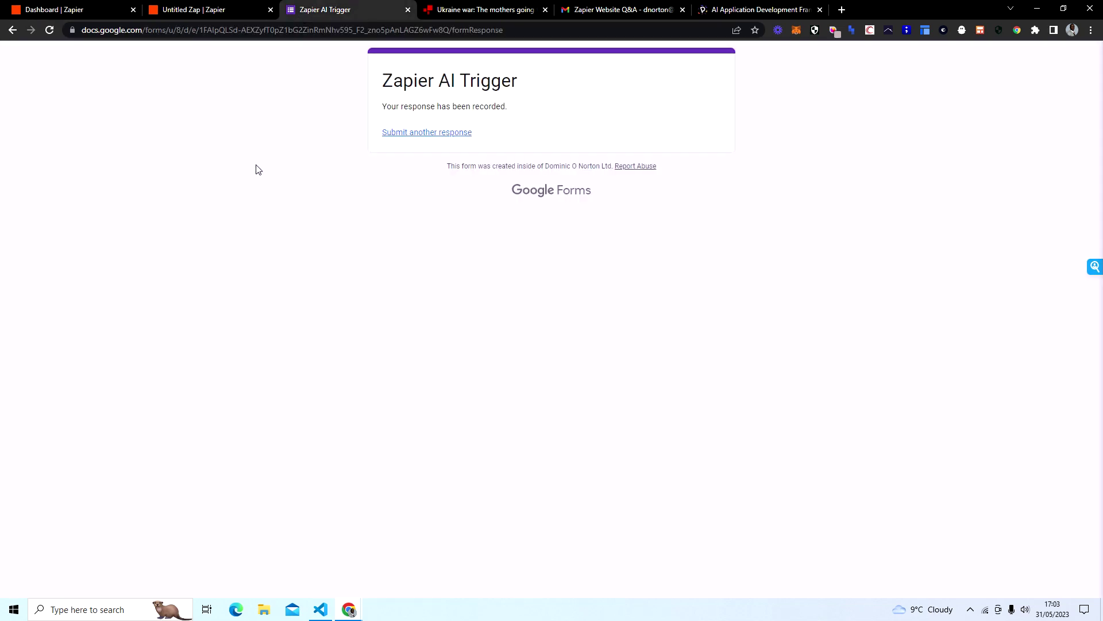
Step: Reload the form for a blank copy, check the old Zap's URL and prompt mappings, then return to the dashboard
{"action": "left_click", "coordinate": [52, 31]}
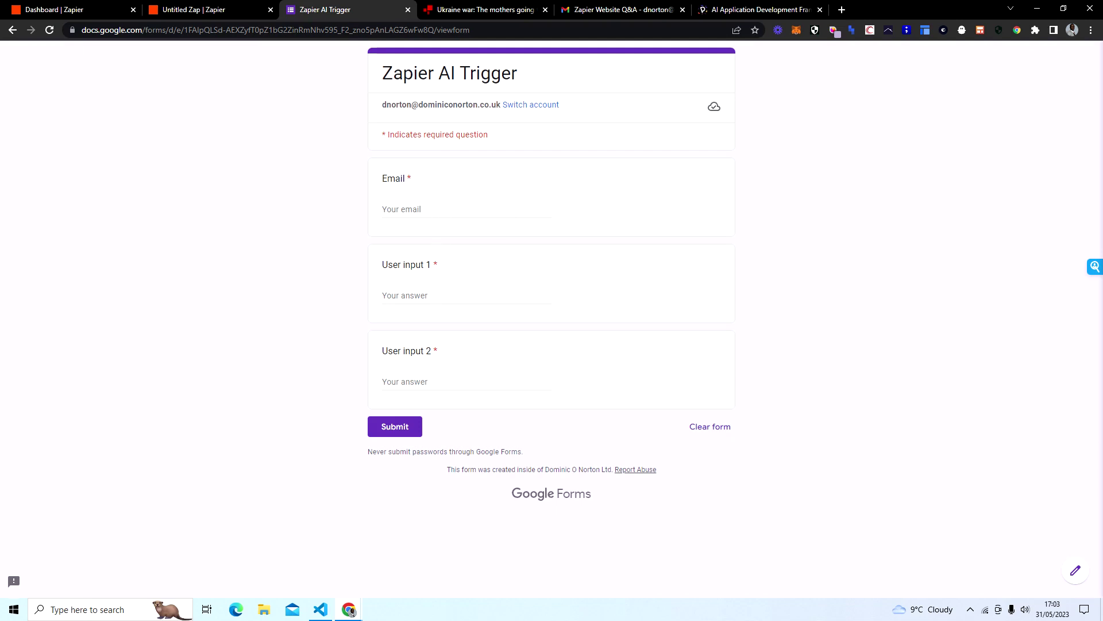
{"action": "left_click", "coordinate": [434, 295]}
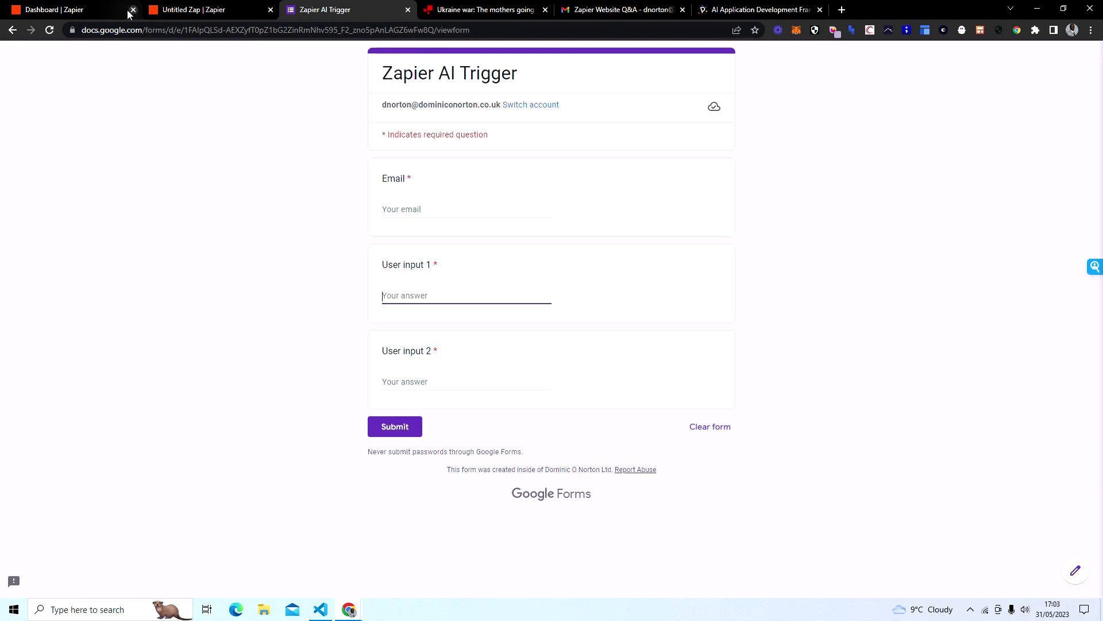
{"action": "left_click", "coordinate": [157, 12]}
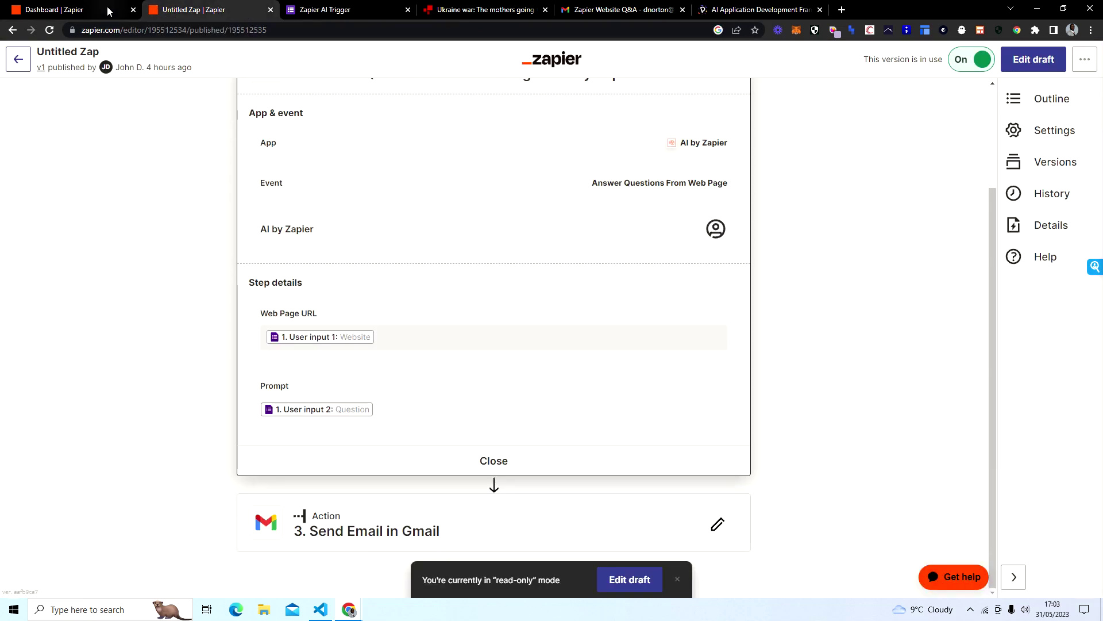
{"action": "left_click", "coordinate": [107, 12]}
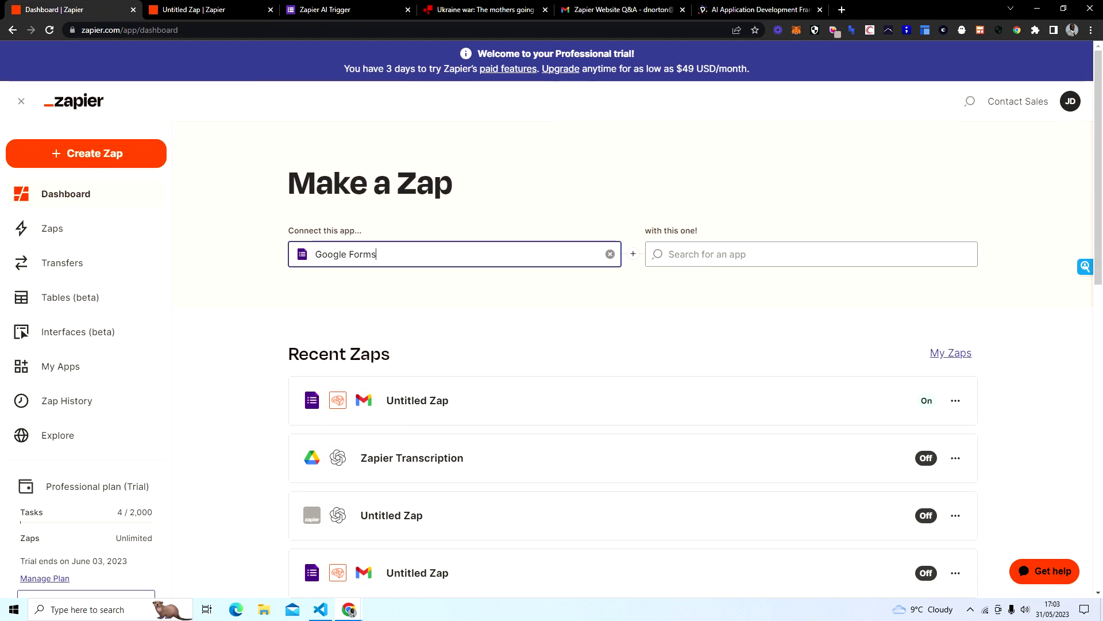
Step: Pair Google Forms with AI by Zapier, found by searching 'ai by', and make the Zap
{"action": "left_click", "coordinate": [747, 254]}
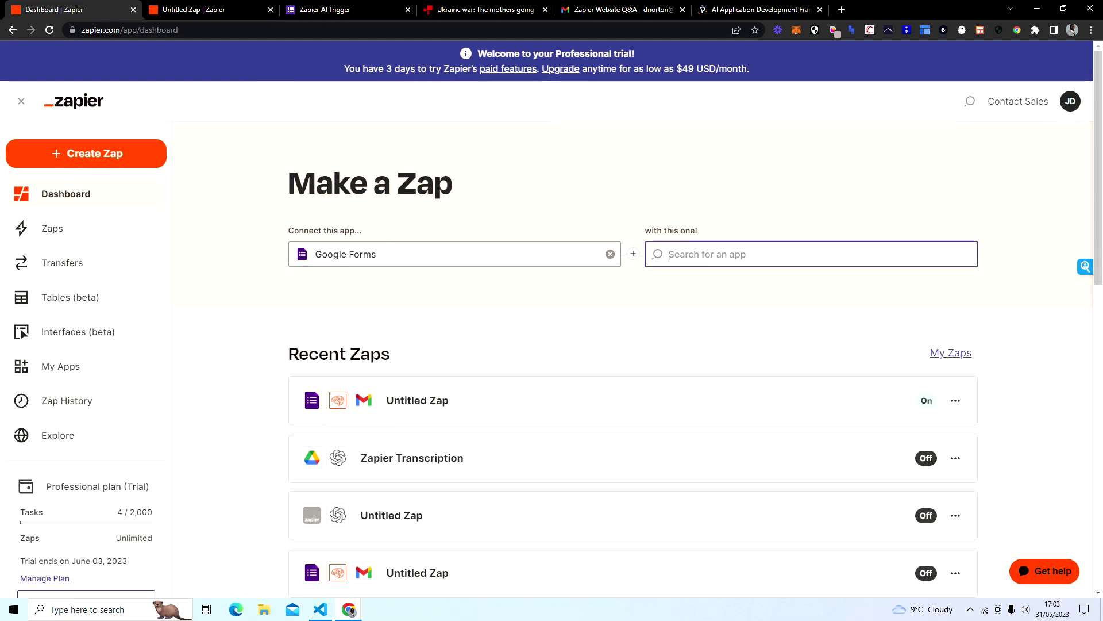
{"action": "type", "text": "zapier ai"}
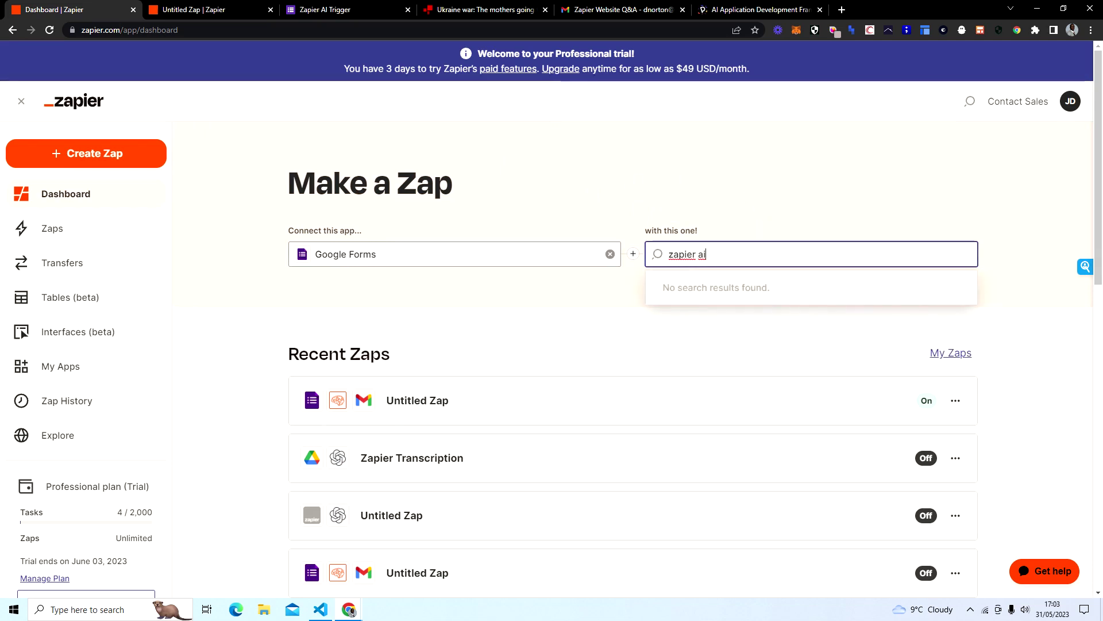
{"action": "triple_click", "coordinate": [667, 254]}
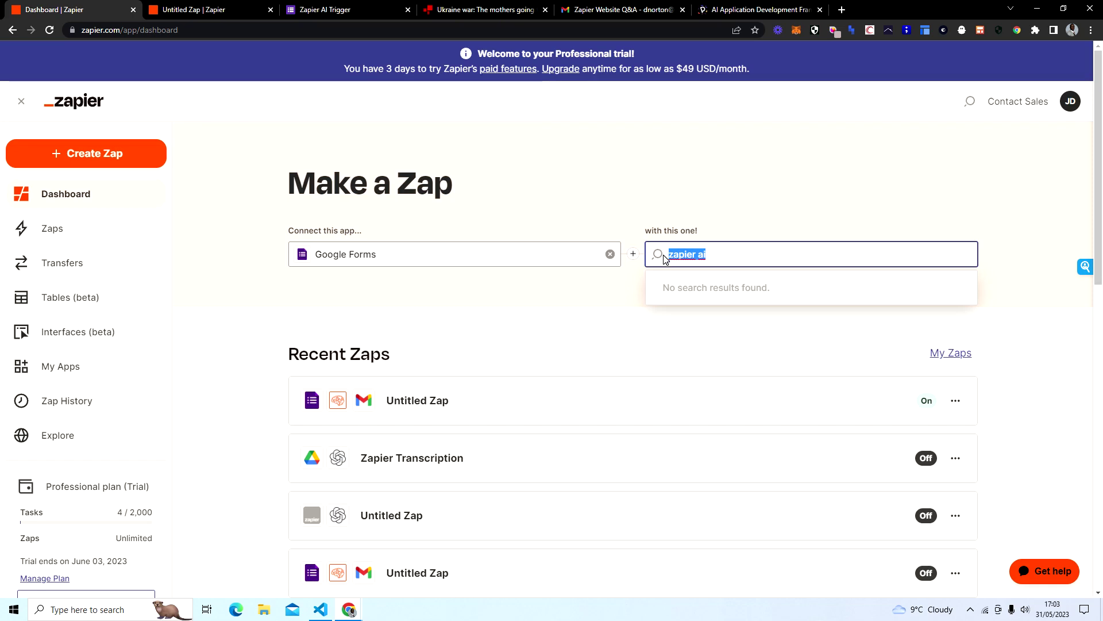
{"action": "key", "text": "BackSpace"}
{"action": "type", "text": "ai"}
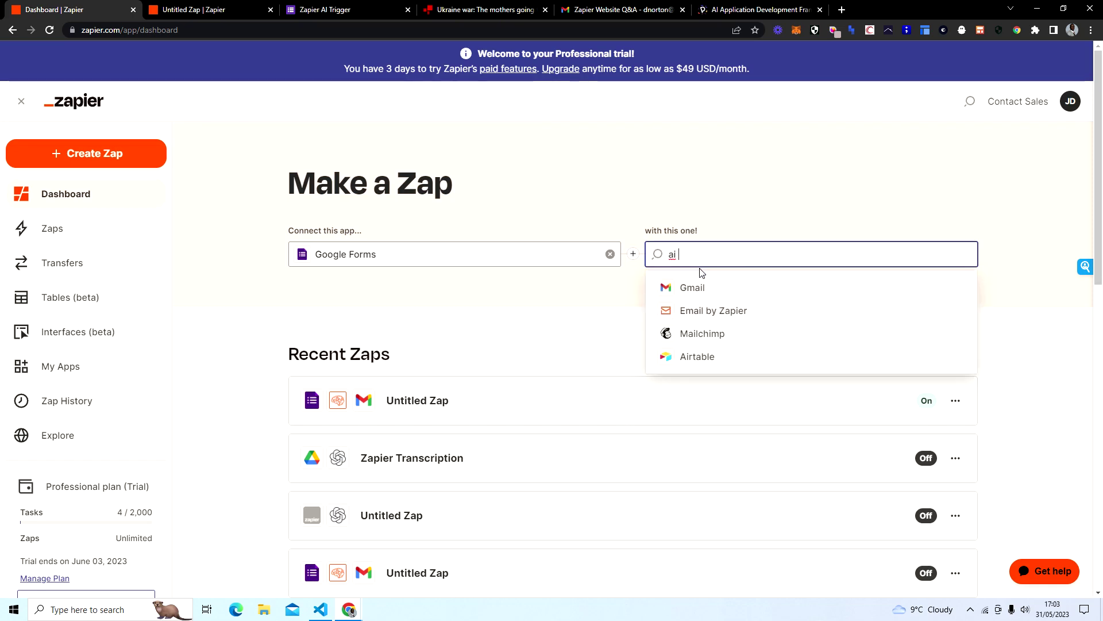
{"action": "type", "text": " by"}
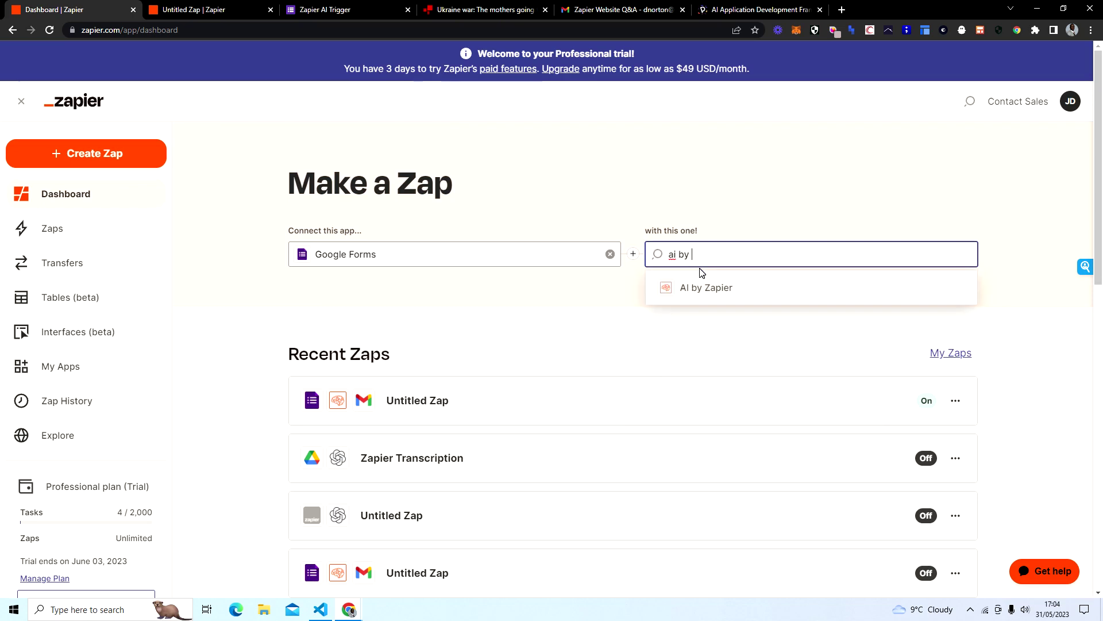
{"action": "left_click", "coordinate": [745, 299]}
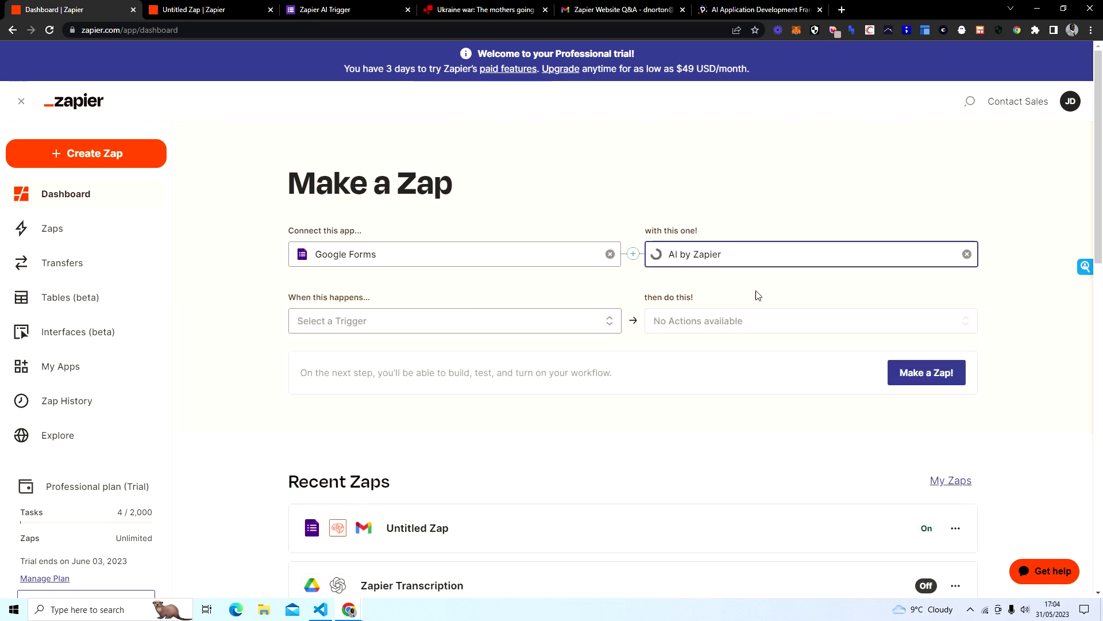
{"action": "left_click", "coordinate": [929, 374]}
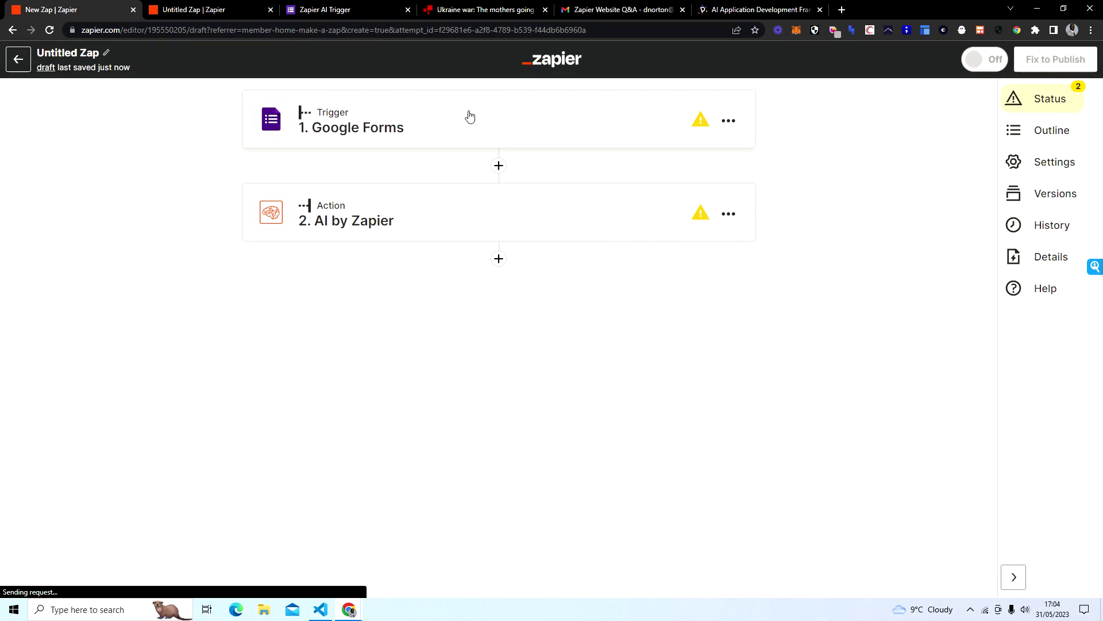
Step: Set the Google Forms trigger event to New Form Response and confirm the connected account
{"action": "left_click", "coordinate": [561, 100]}
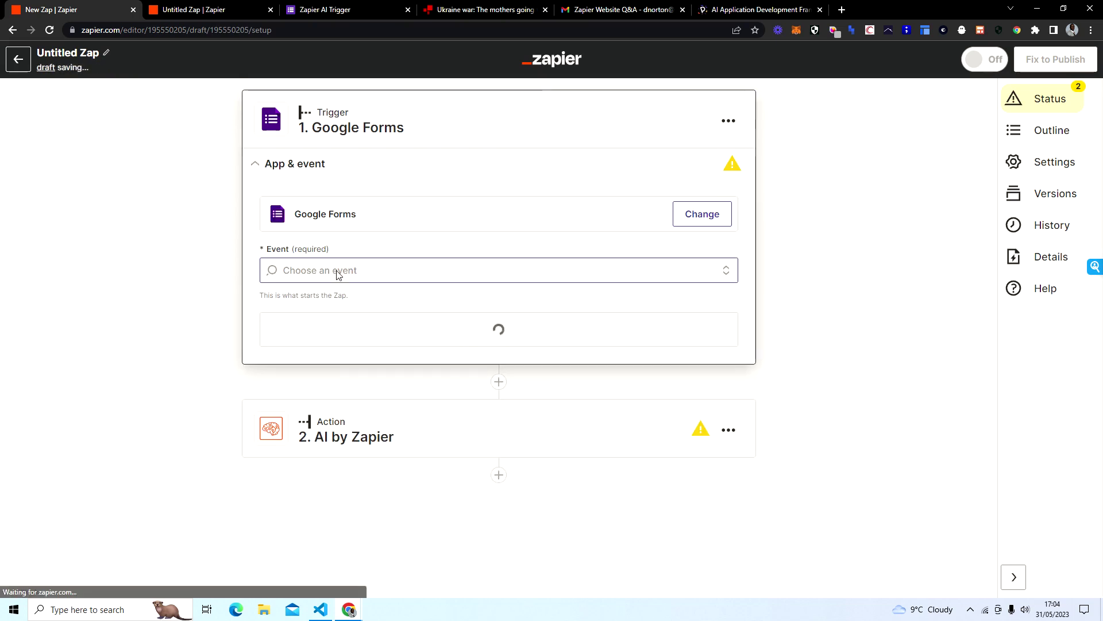
{"action": "left_click", "coordinate": [338, 275]}
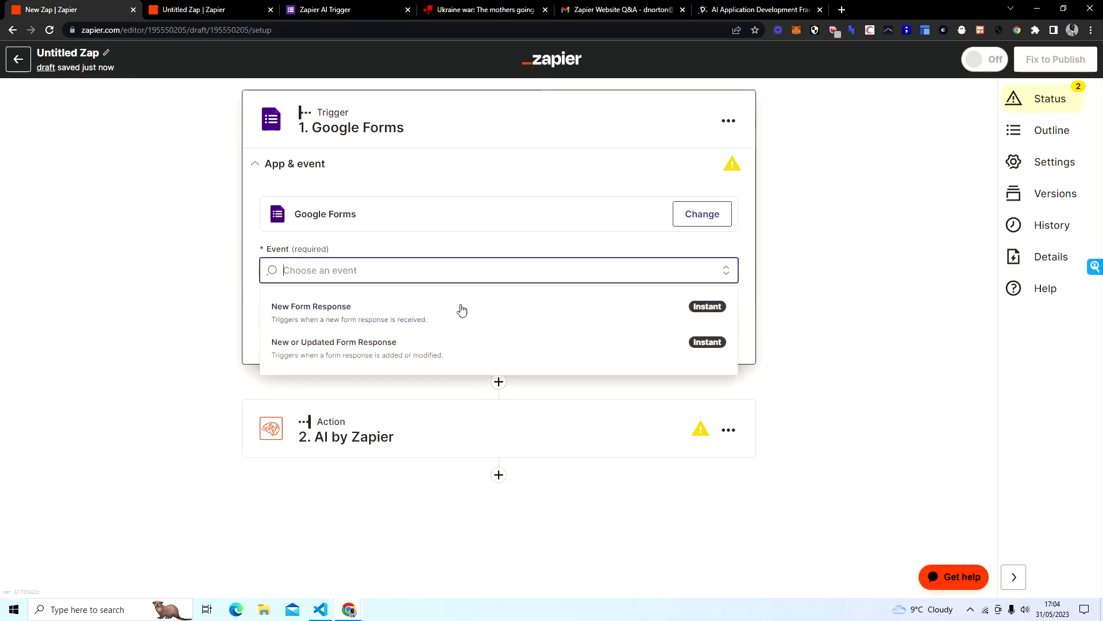
{"action": "left_click", "coordinate": [413, 321]}
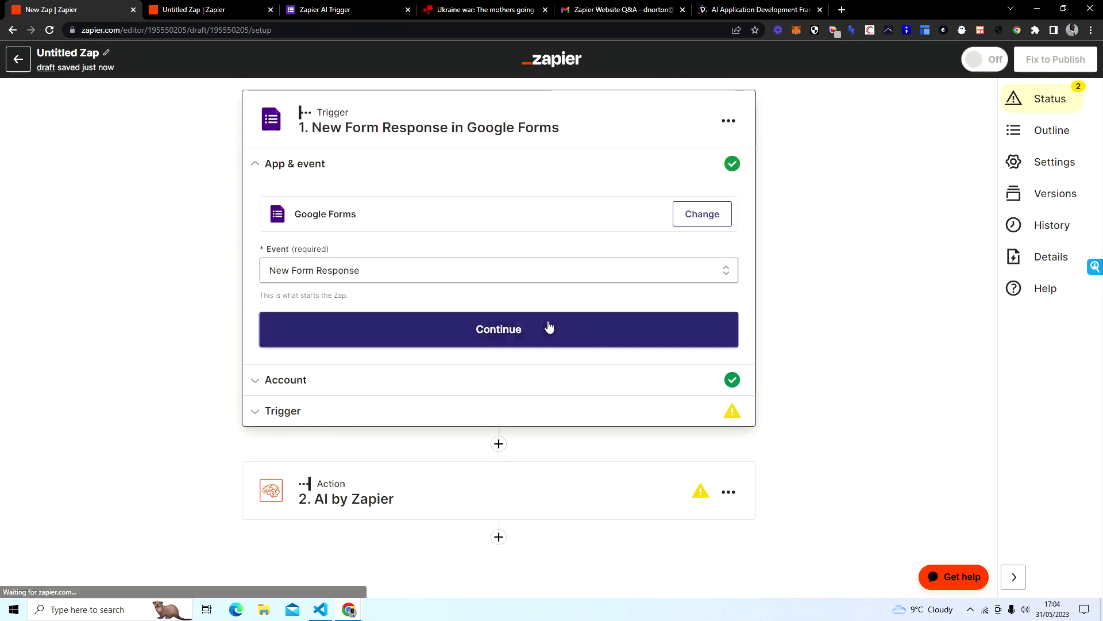
{"action": "left_click", "coordinate": [549, 326]}
{"action": "left_click", "coordinate": [273, 339]}
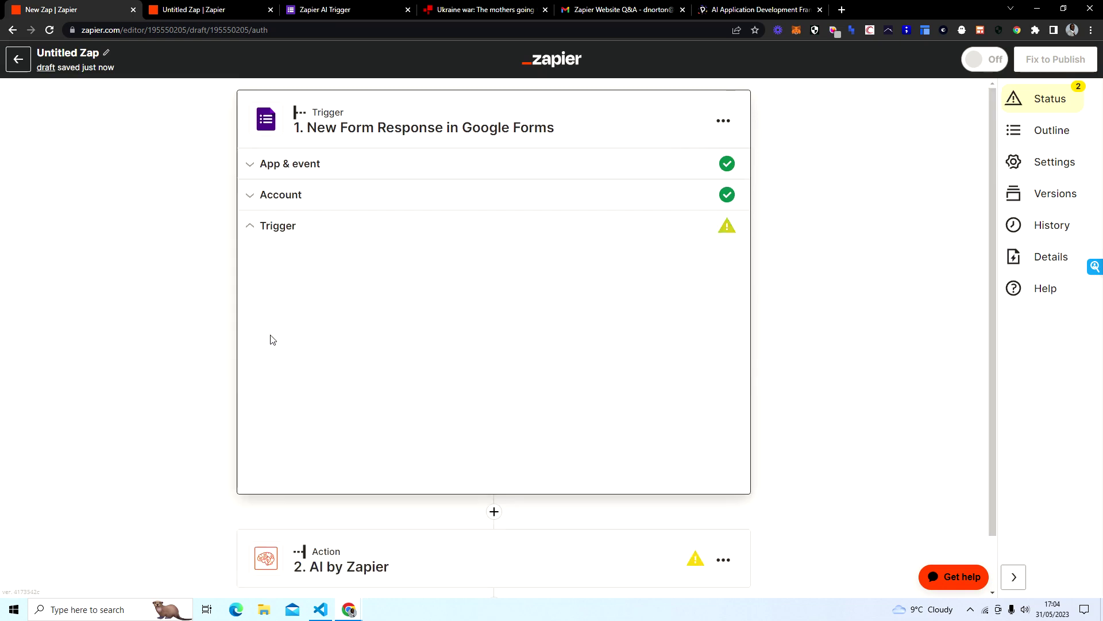
Step: Choose 'Zapier AI Trigger' as the form to watch and continue to testing
{"action": "left_click", "coordinate": [339, 288]}
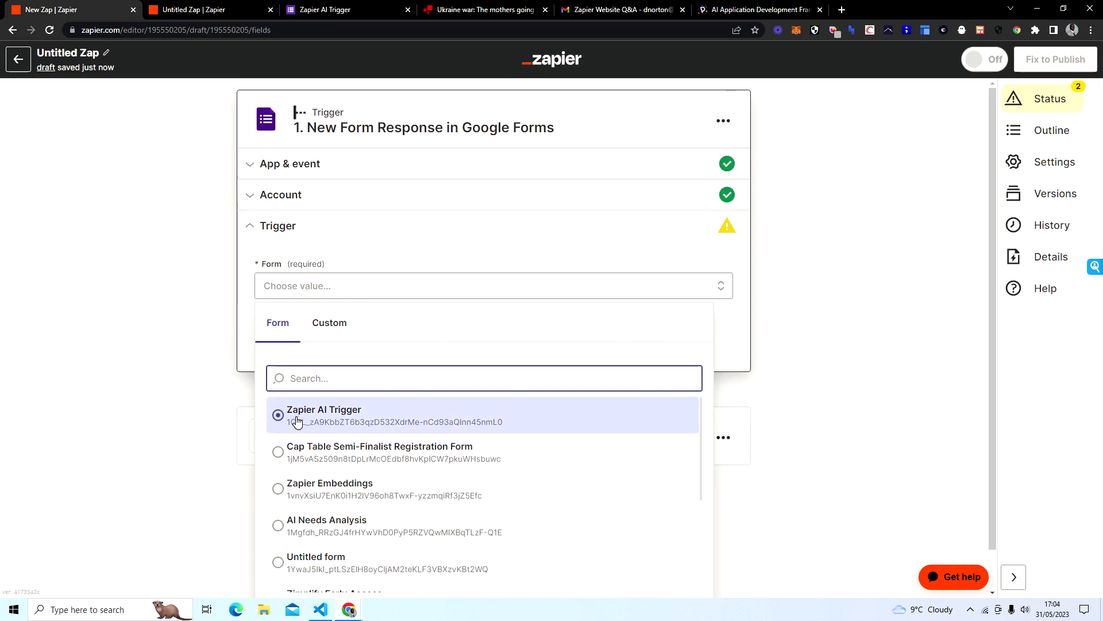
{"action": "left_click", "coordinate": [329, 423]}
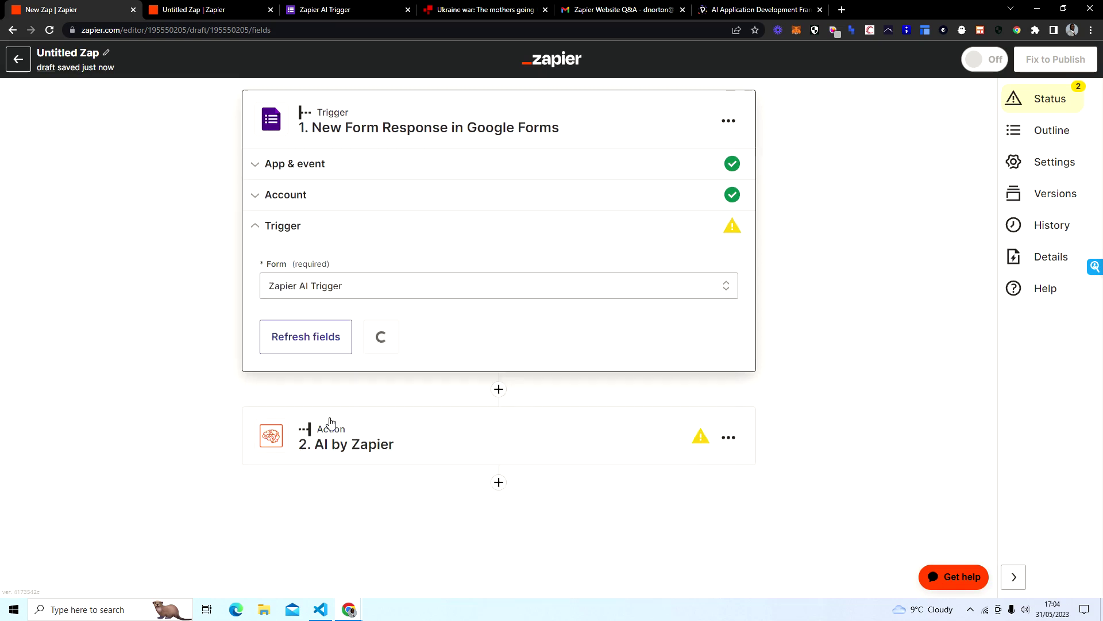
{"action": "left_click", "coordinate": [355, 9]}
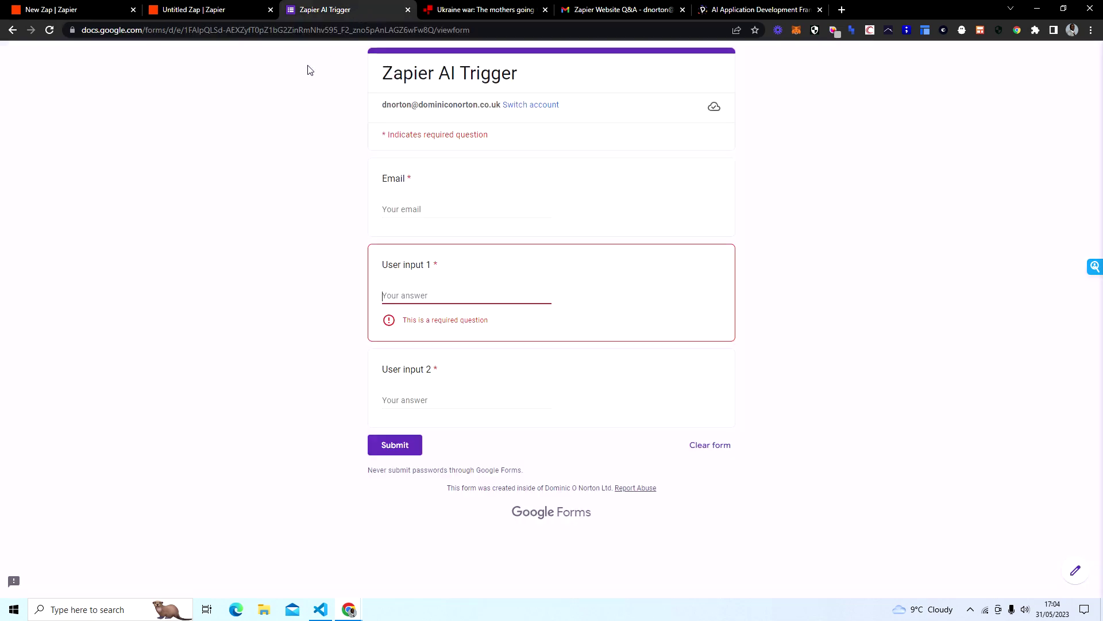
{"action": "left_click", "coordinate": [48, 9]}
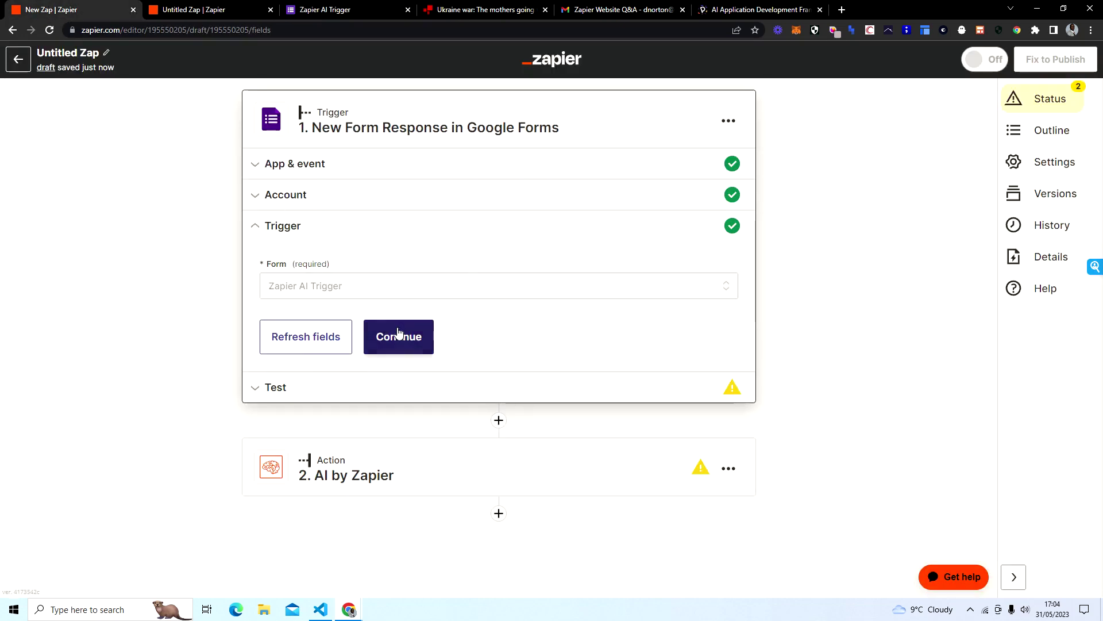
{"action": "left_click", "coordinate": [391, 335]}
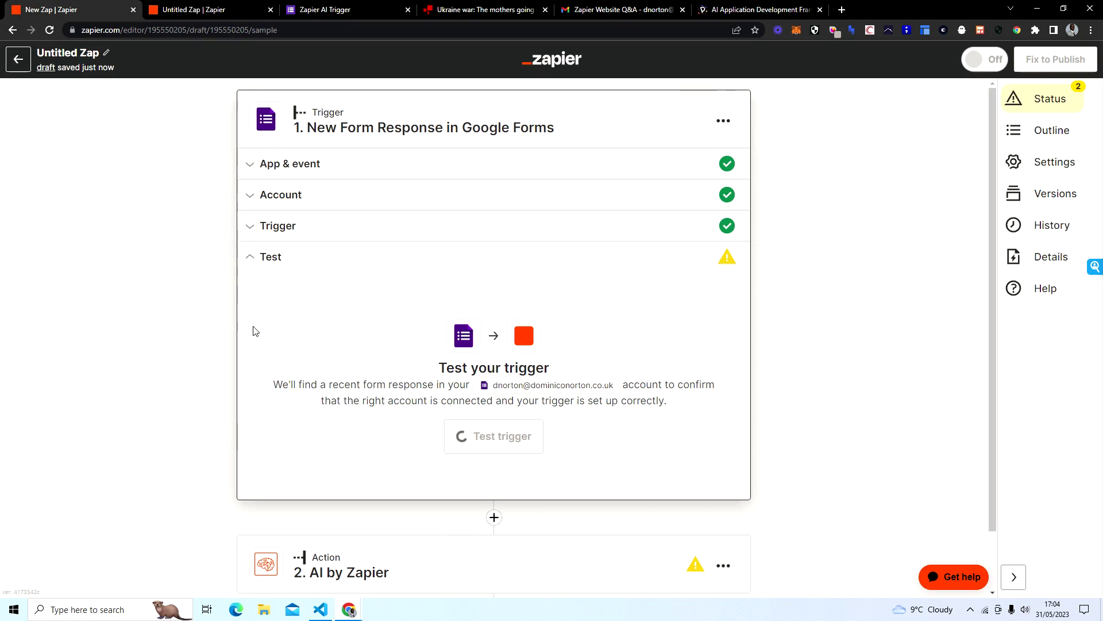
Step: Test the trigger, review the pulled sample form response, and continue to the AI by Zapier step
{"action": "left_click", "coordinate": [491, 439]}
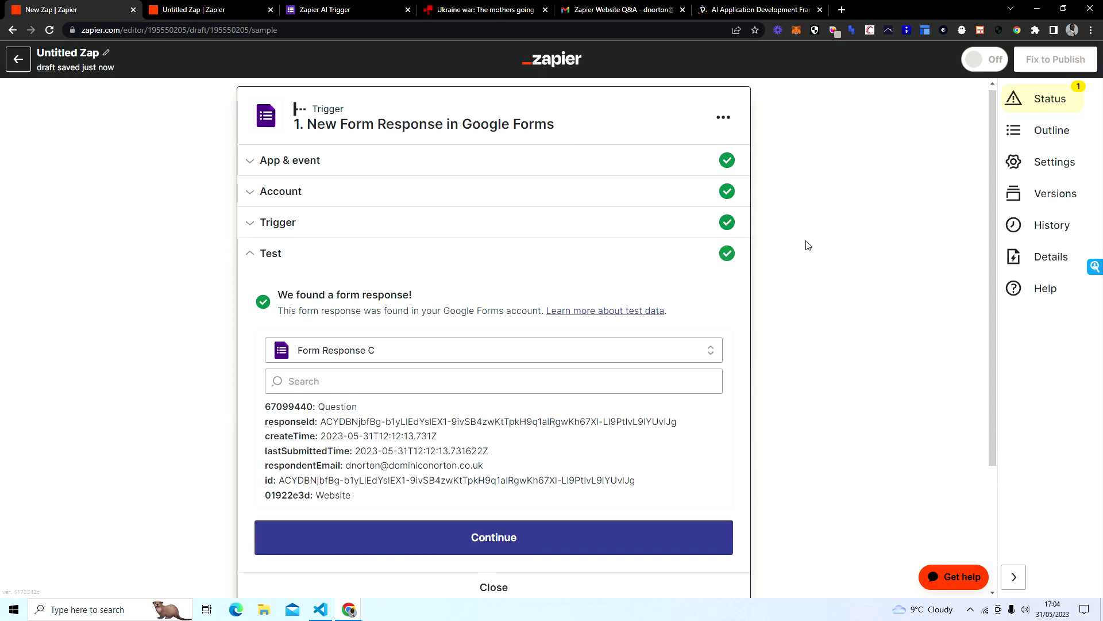
{"action": "scroll", "coordinate": [349, 327], "scroll_direction": "down", "scroll_amount": 2}
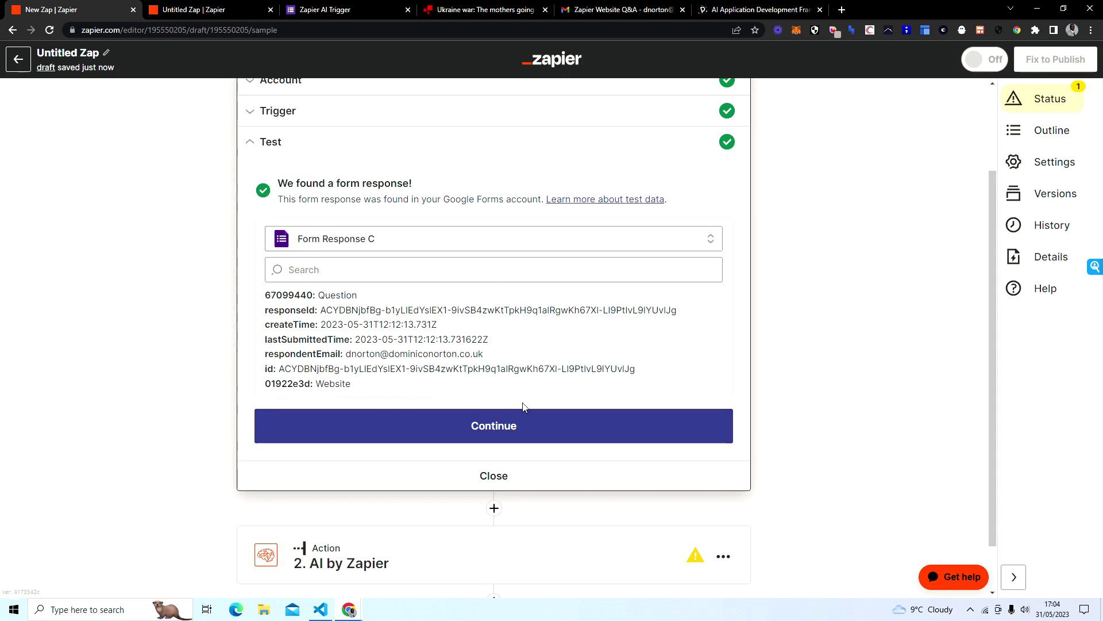
{"action": "left_click", "coordinate": [527, 423]}
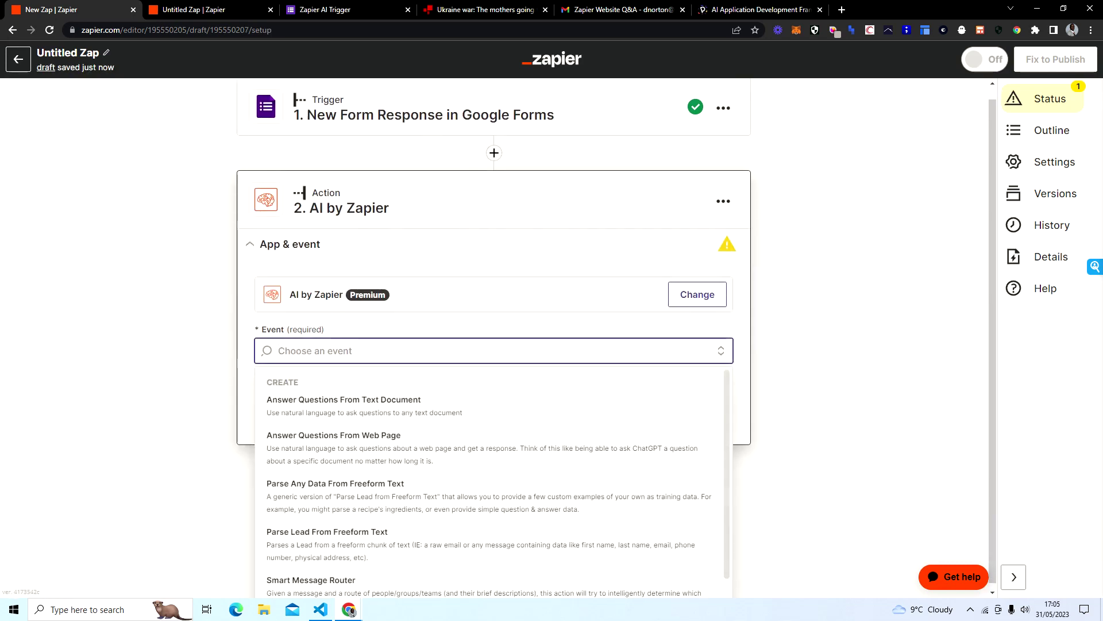
Step: Choose Answer Questions From Web Page as the AI by Zapier event and confirm its account
{"action": "left_click", "coordinate": [784, 243]}
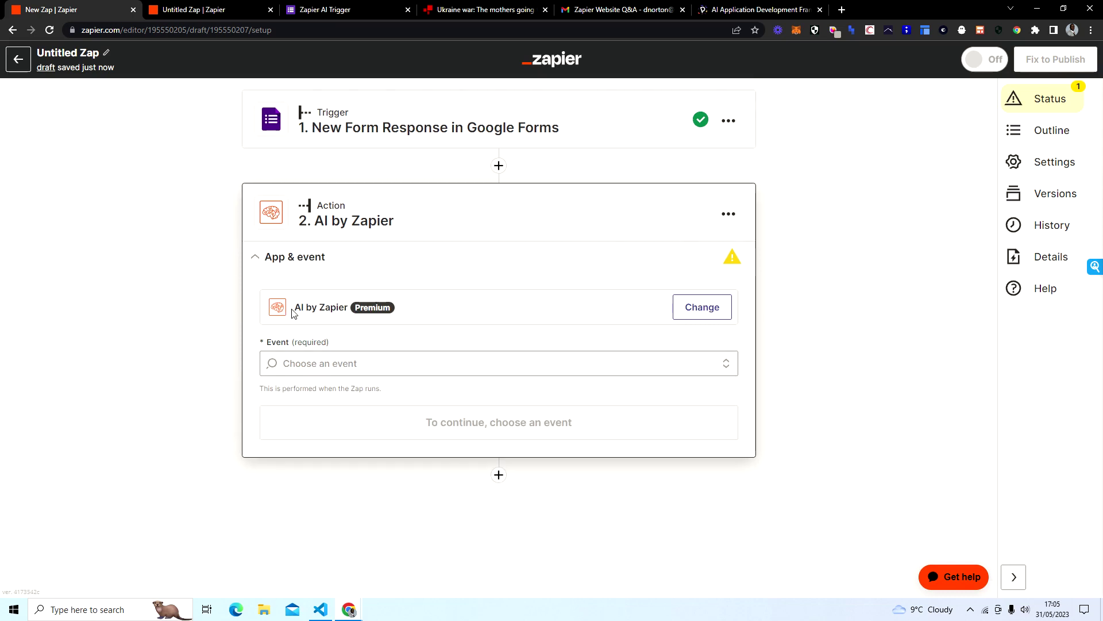
{"action": "left_click", "coordinate": [362, 358]}
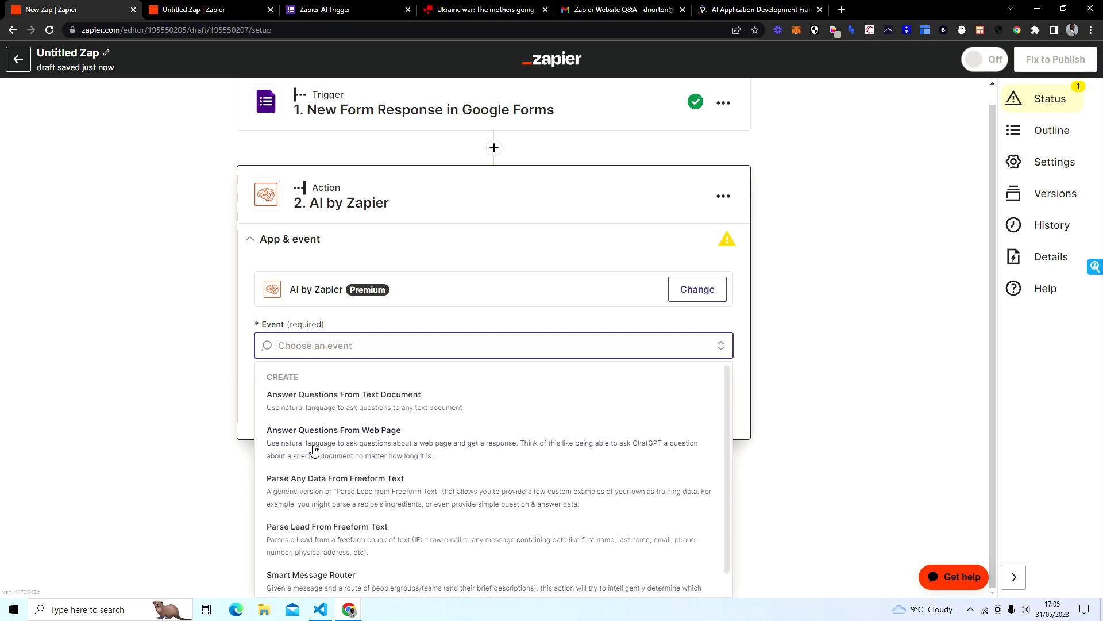
{"action": "left_click", "coordinate": [314, 449]}
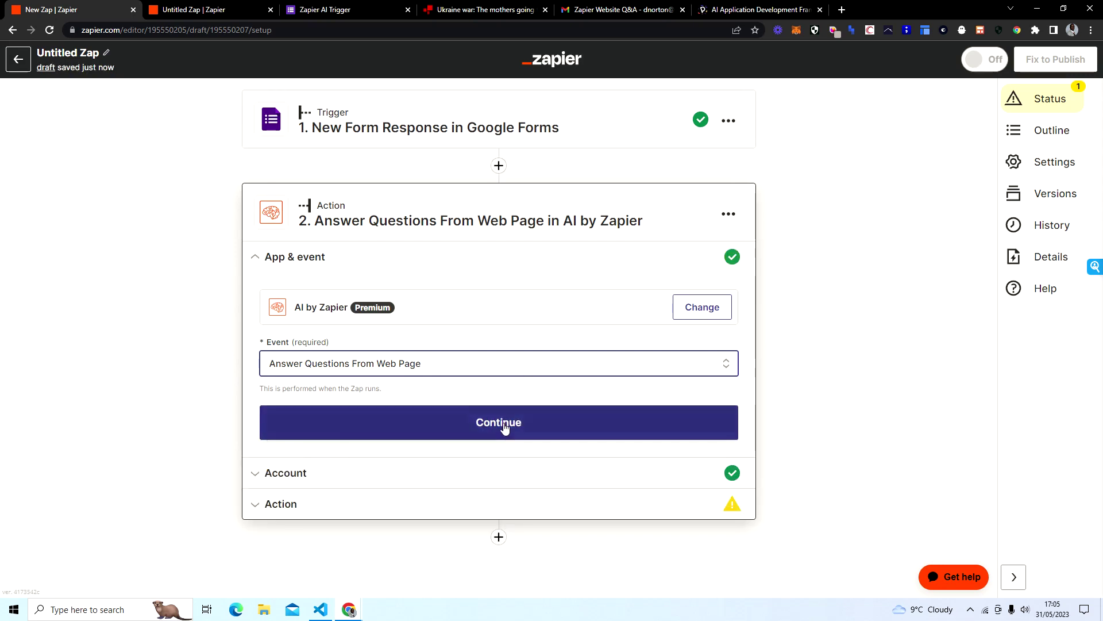
{"action": "left_click", "coordinate": [505, 428]}
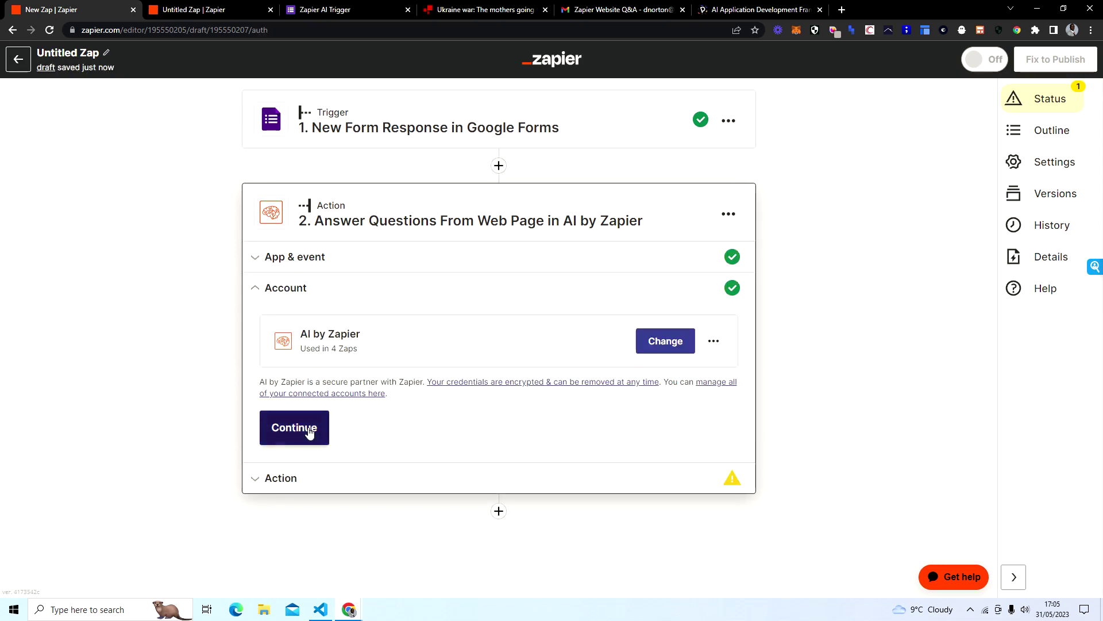
{"action": "left_click", "coordinate": [308, 432]}
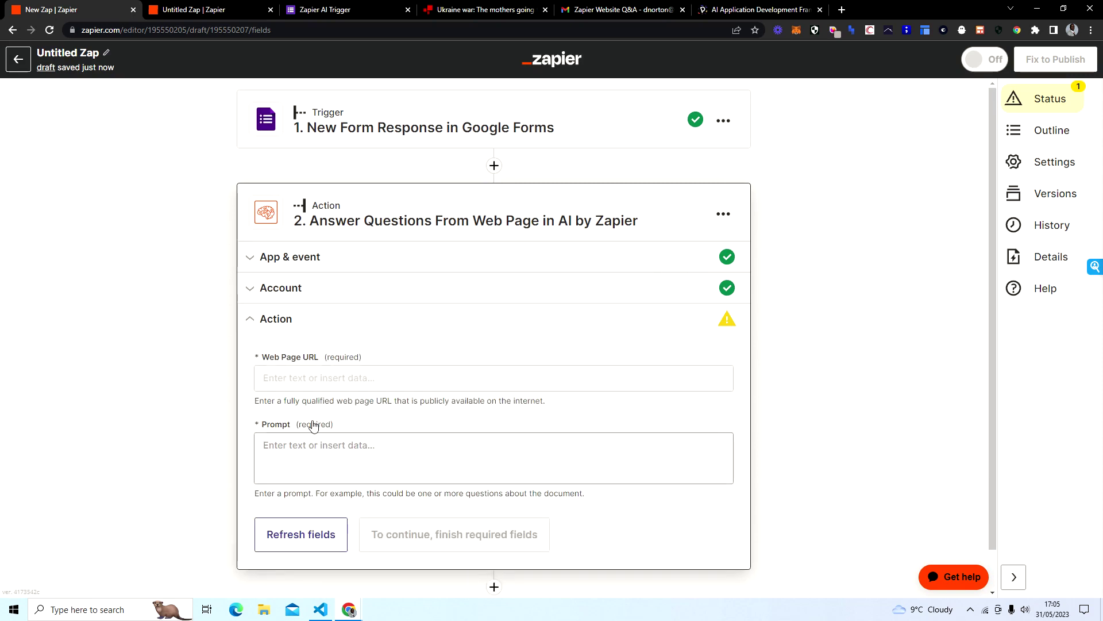
Step: Map the form's User input 1 Website answer into the Web Page URL field
{"action": "scroll", "coordinate": [170, 304], "scroll_direction": "down", "scroll_amount": 1}
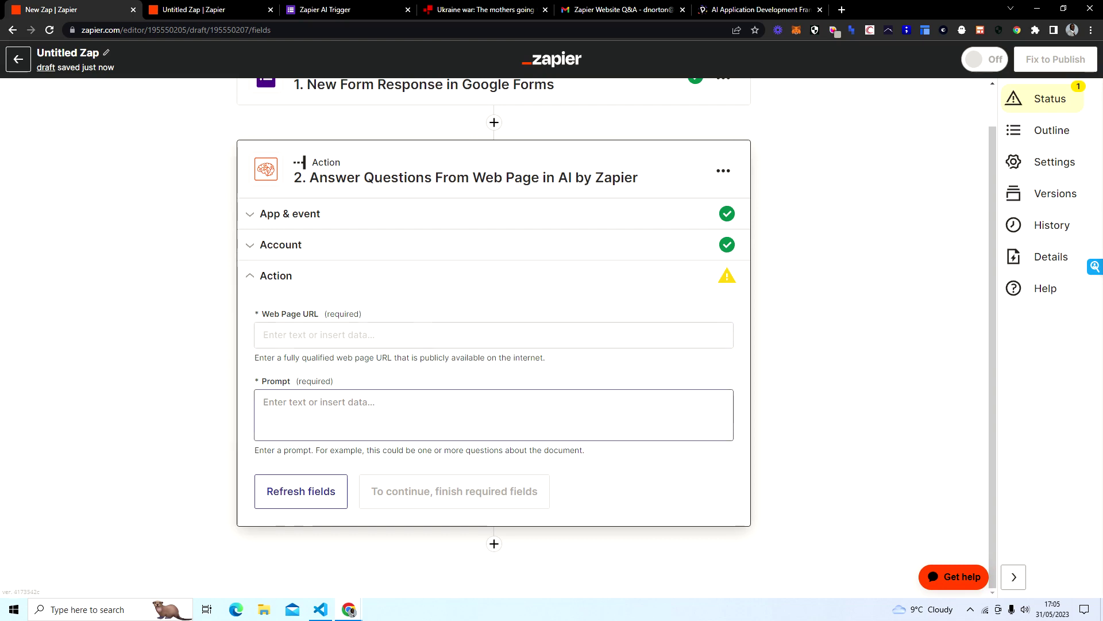
{"action": "left_click", "coordinate": [384, 339]}
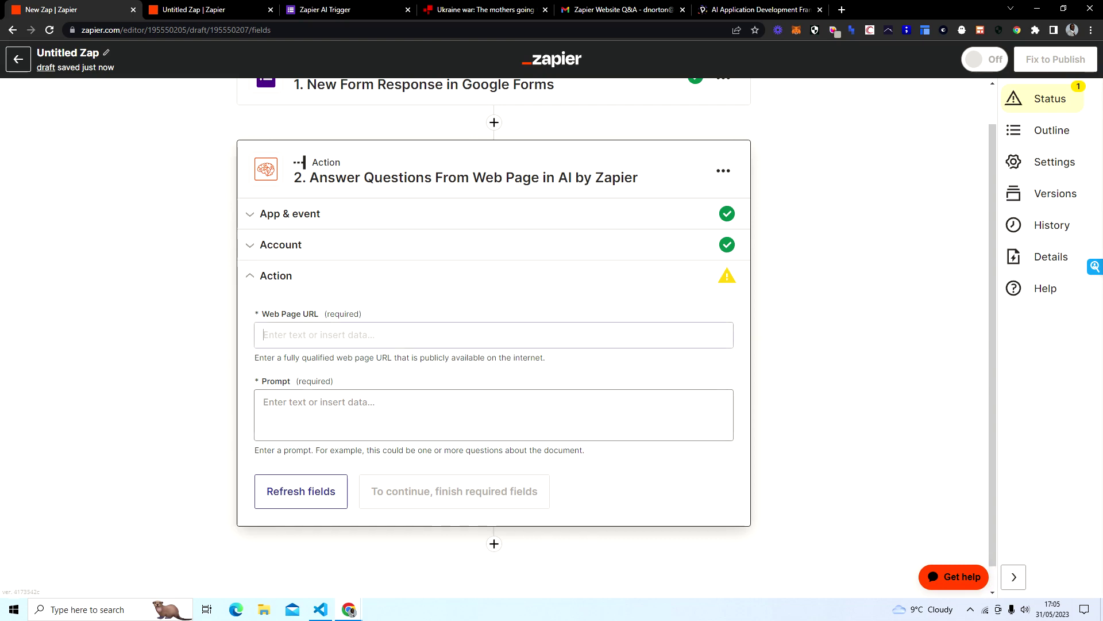
{"action": "scroll", "coordinate": [782, 300], "scroll_direction": "down", "scroll_amount": 1}
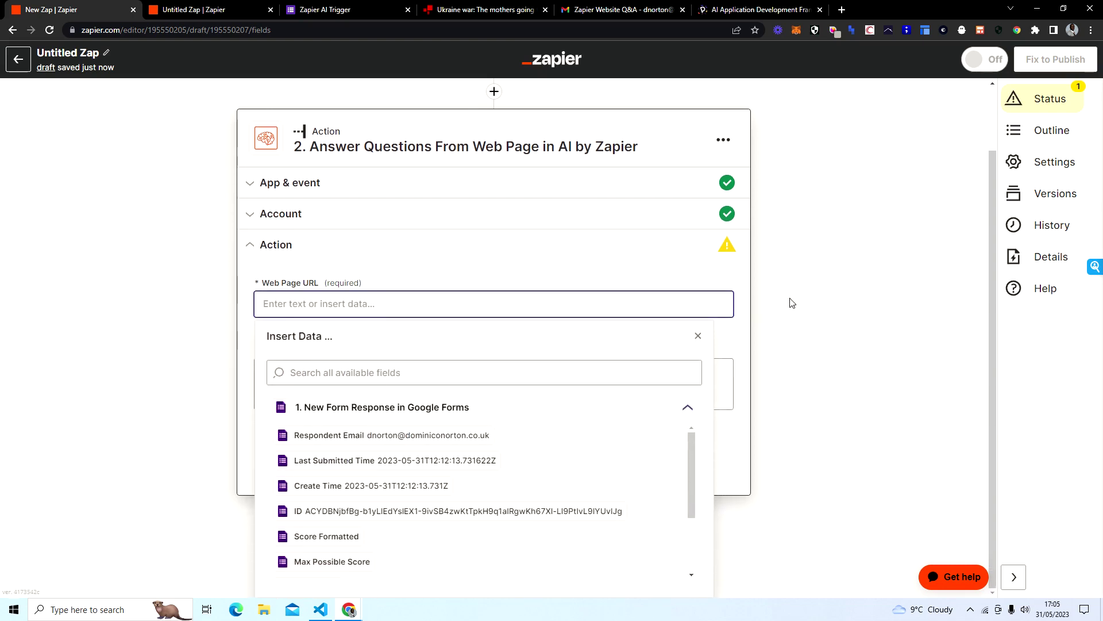
{"action": "scroll", "coordinate": [604, 436], "scroll_direction": "down", "scroll_amount": 3}
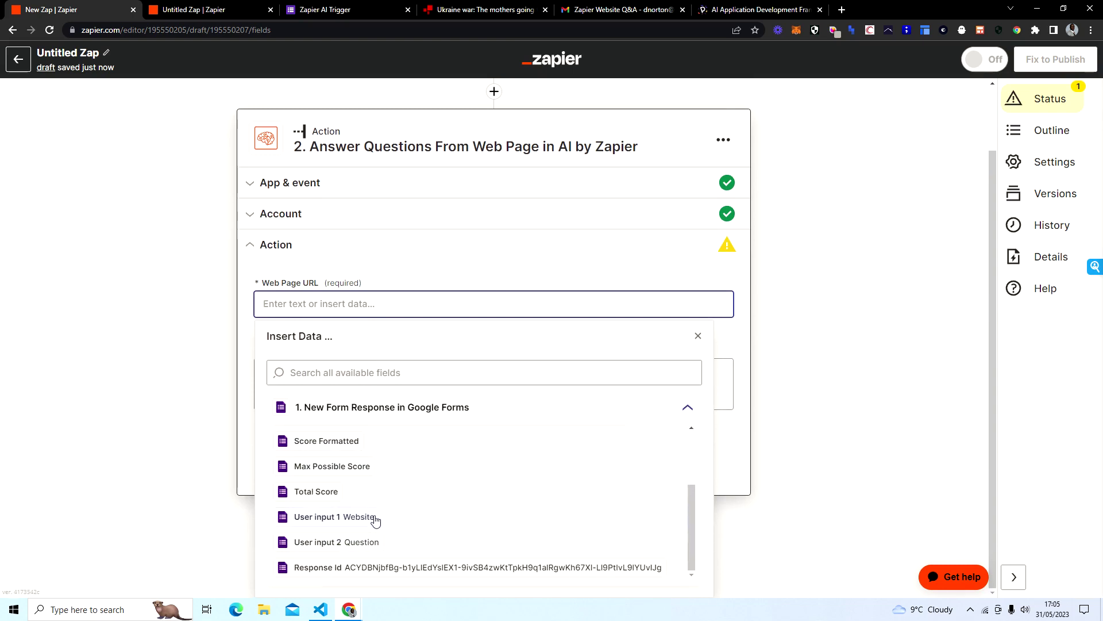
{"action": "left_click", "coordinate": [324, 528]}
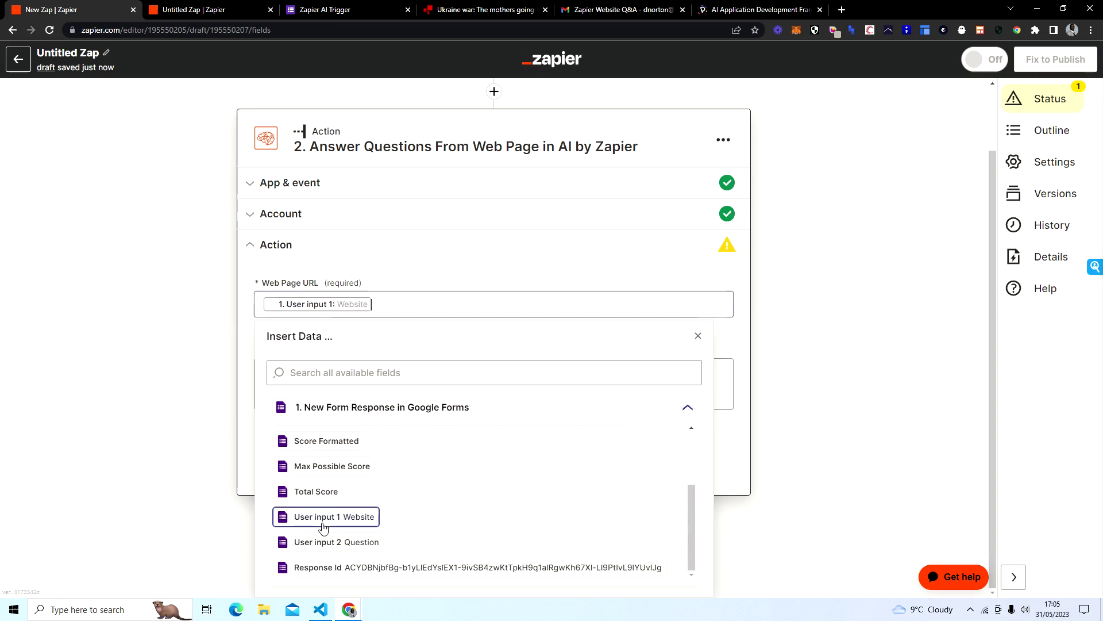
{"action": "left_click", "coordinate": [142, 299]}
Step: Map the form's User input 2 Question answer into the Prompt field
{"action": "left_click", "coordinate": [308, 443]}
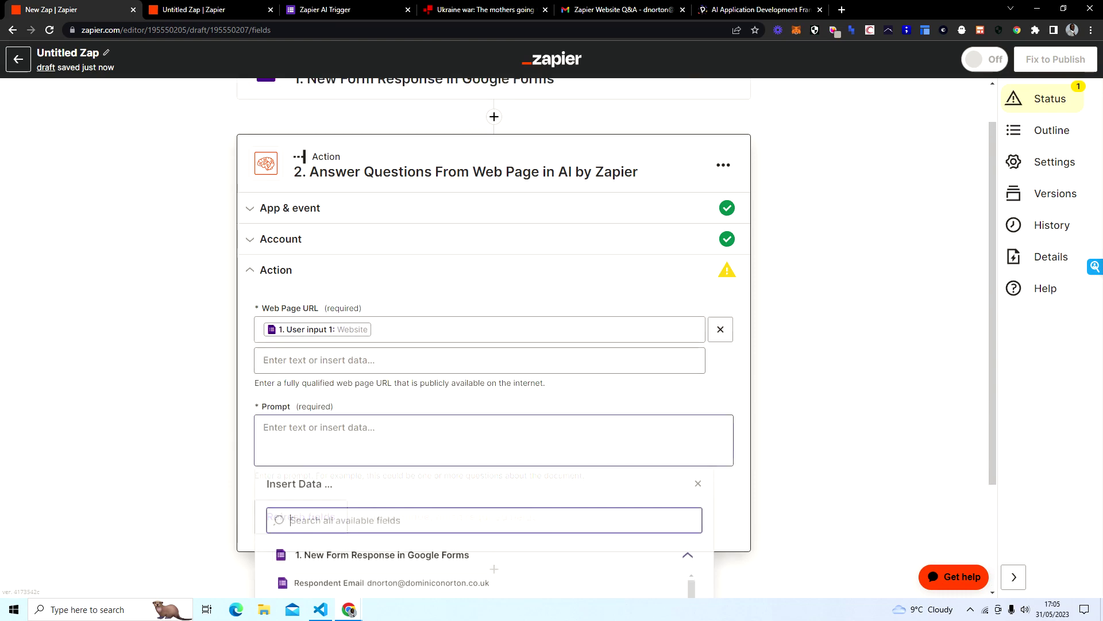
{"action": "scroll", "coordinate": [199, 378], "scroll_direction": "down", "scroll_amount": 3}
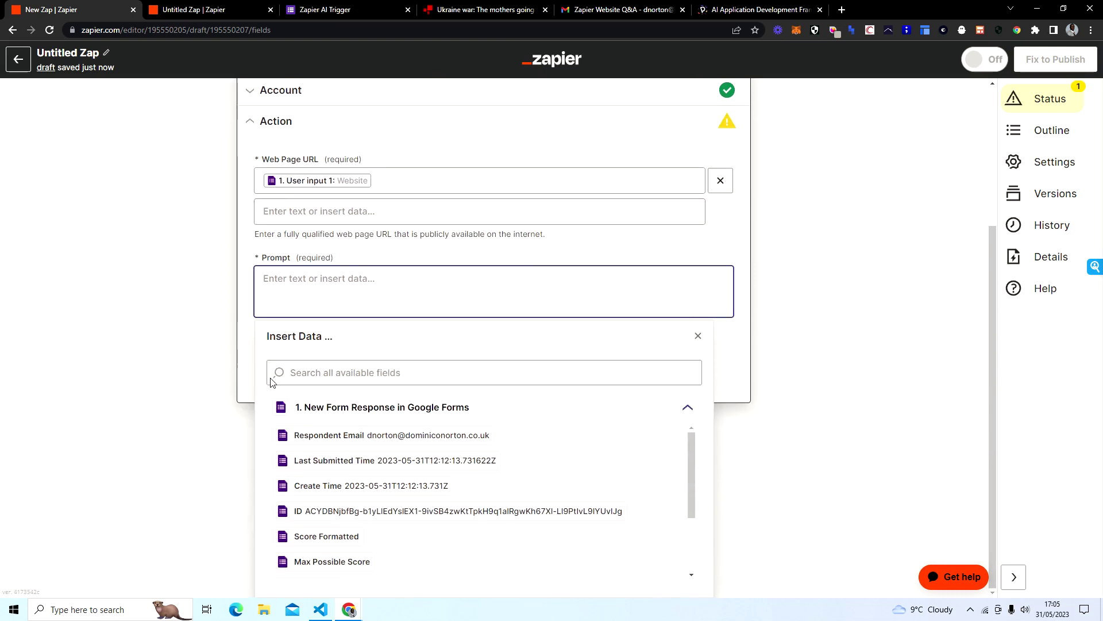
{"action": "scroll", "coordinate": [351, 479], "scroll_direction": "down", "scroll_amount": 3}
{"action": "left_click", "coordinate": [316, 545]}
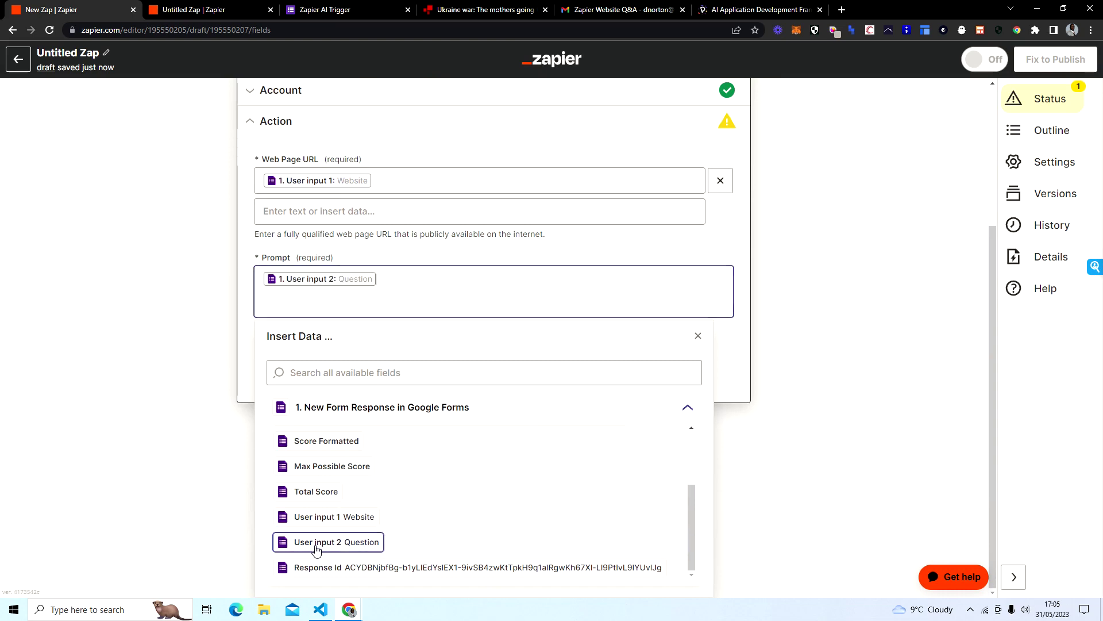
{"action": "left_click", "coordinate": [173, 328]}
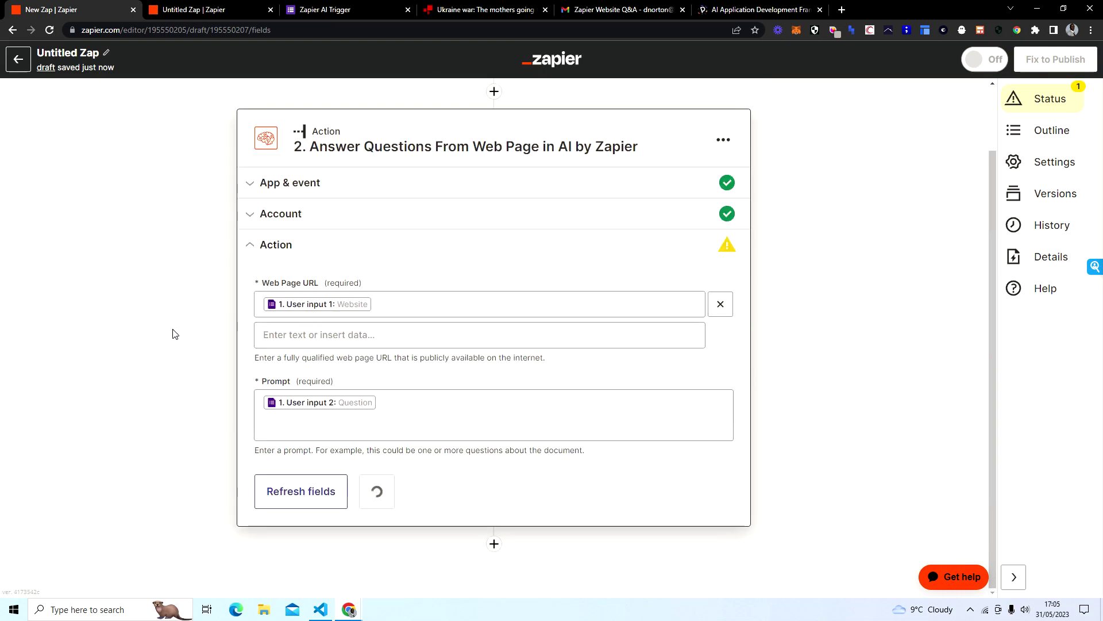
Step: Check the Google Form's questions, then confirm the AI action fields for testing
{"action": "left_click", "coordinate": [316, 12]}
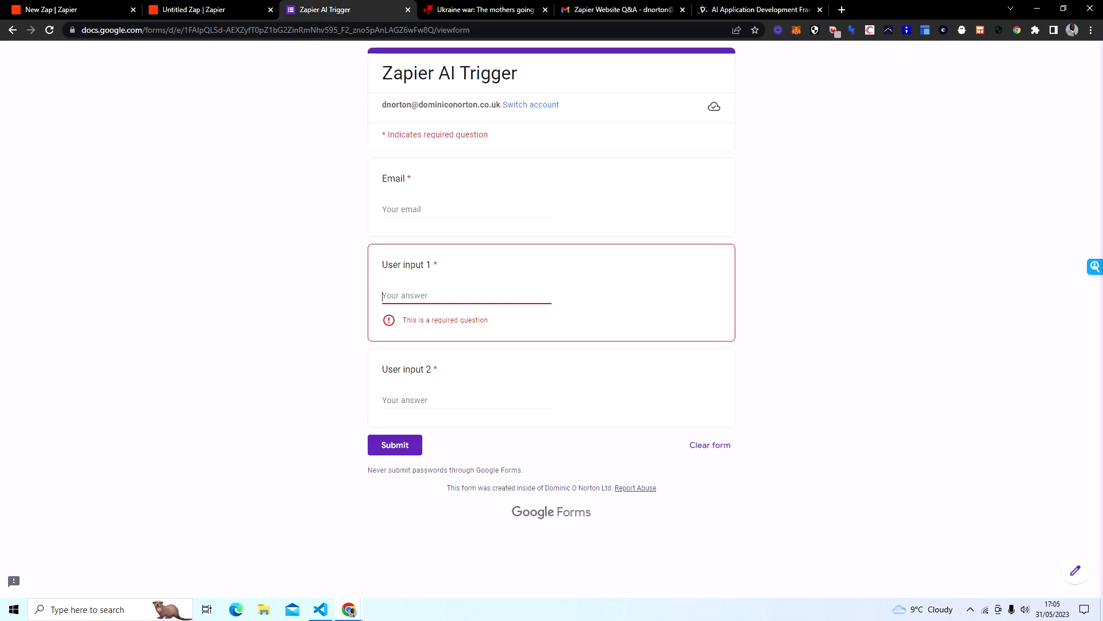
{"action": "left_click", "coordinate": [551, 369]}
{"action": "left_click", "coordinate": [95, 15]}
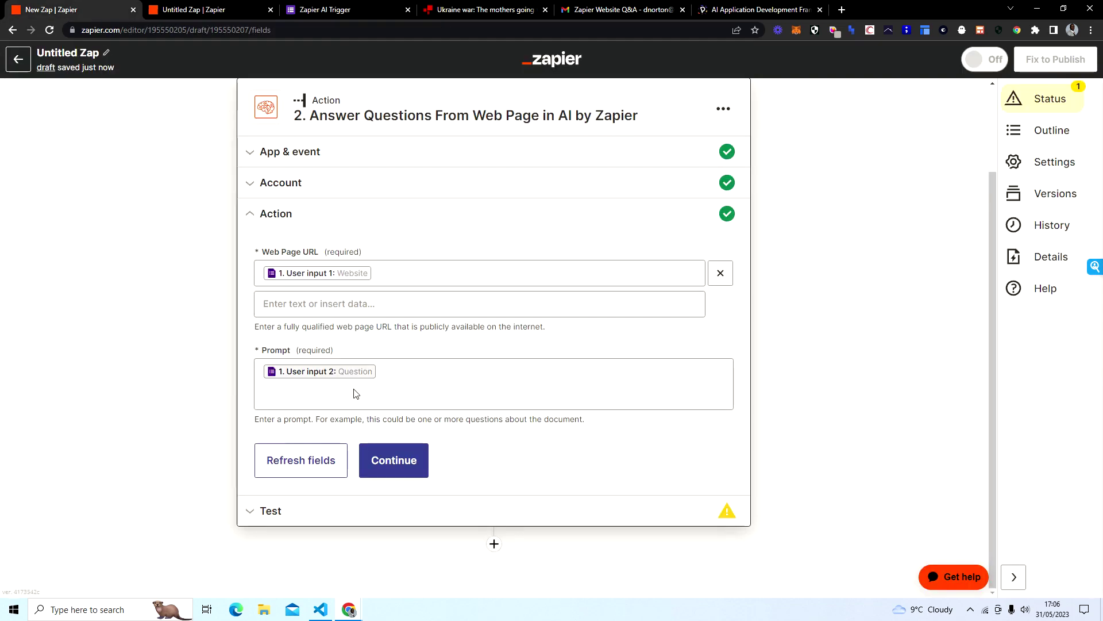
{"action": "left_click", "coordinate": [405, 463]}
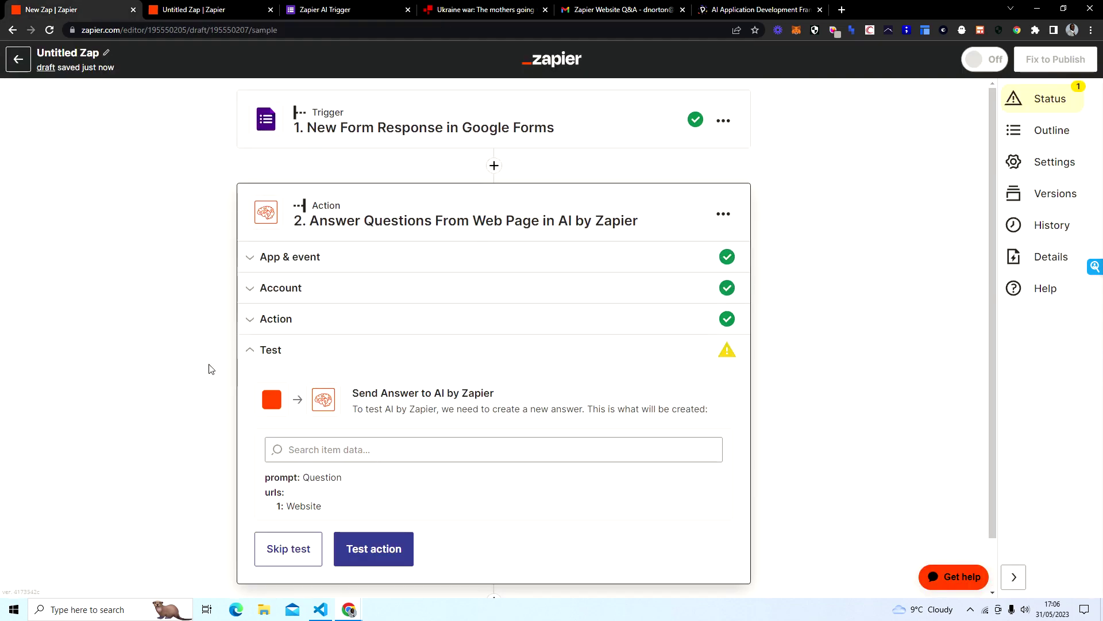
Step: Add a new third action step below the AI web-page answer step
{"action": "scroll", "coordinate": [172, 345], "scroll_direction": "down", "scroll_amount": 1}
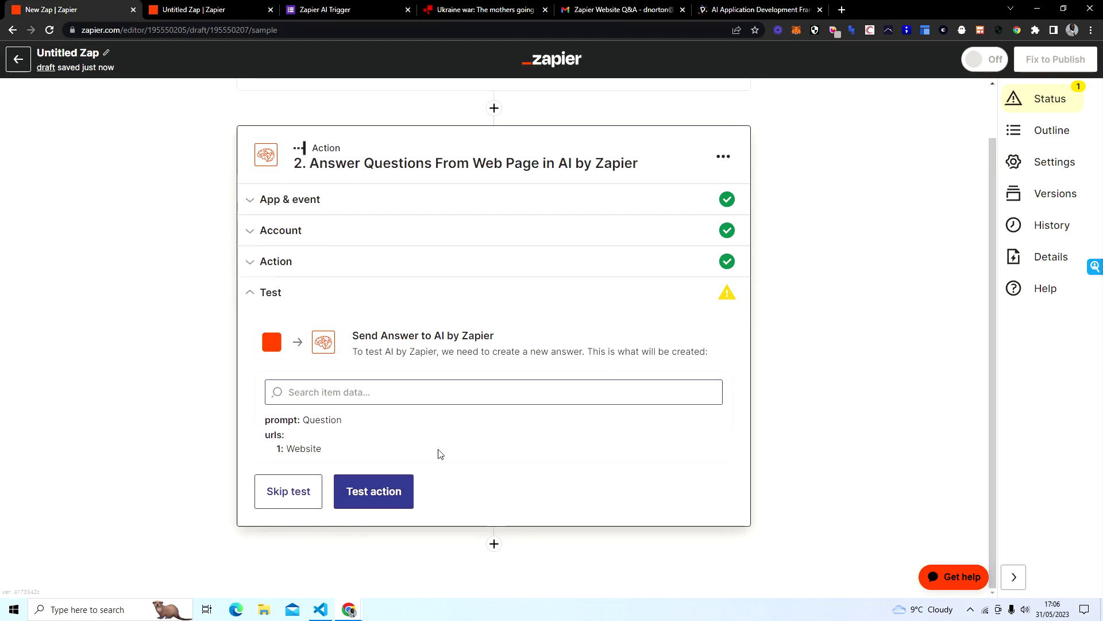
{"action": "left_click", "coordinate": [493, 546]}
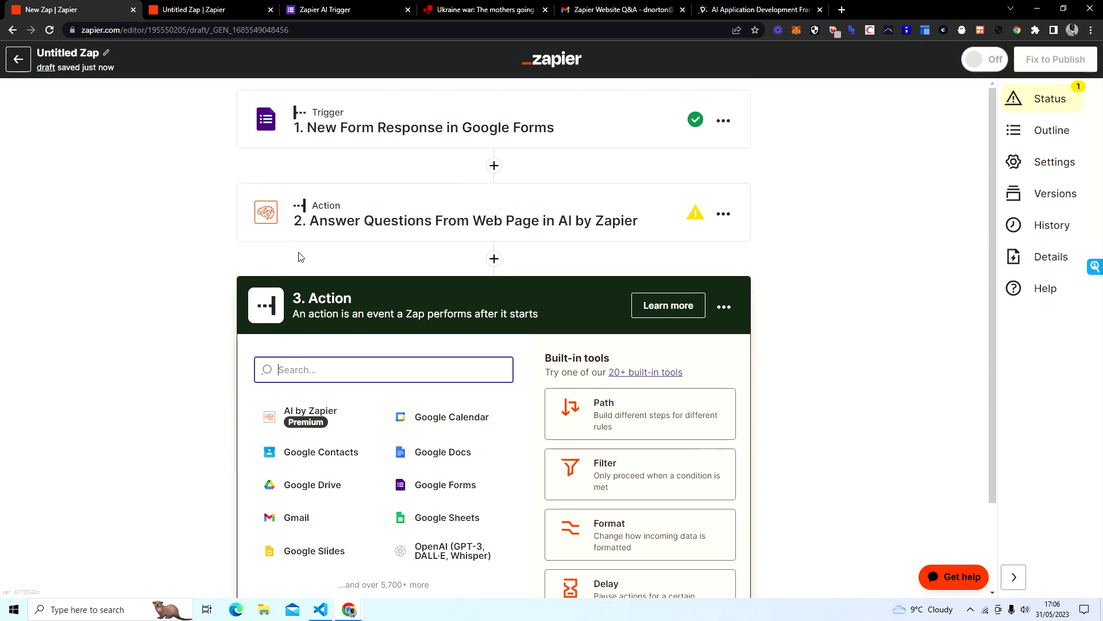
{"action": "scroll", "coordinate": [156, 226], "scroll_direction": "down", "scroll_amount": 2}
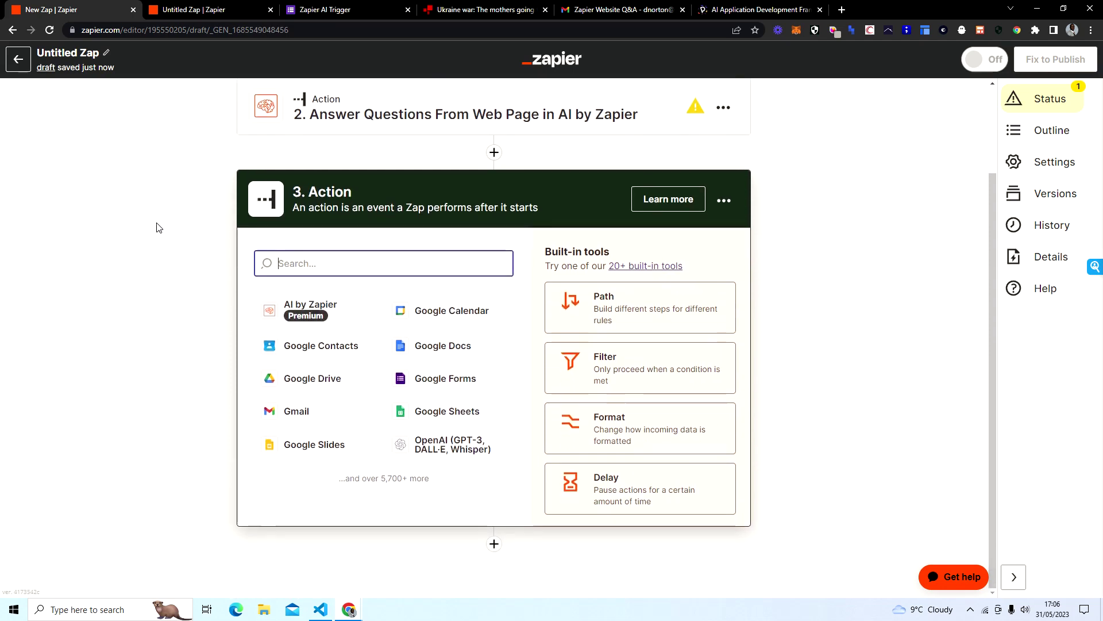
{"action": "scroll", "coordinate": [156, 225], "scroll_direction": "up", "scroll_amount": 1}
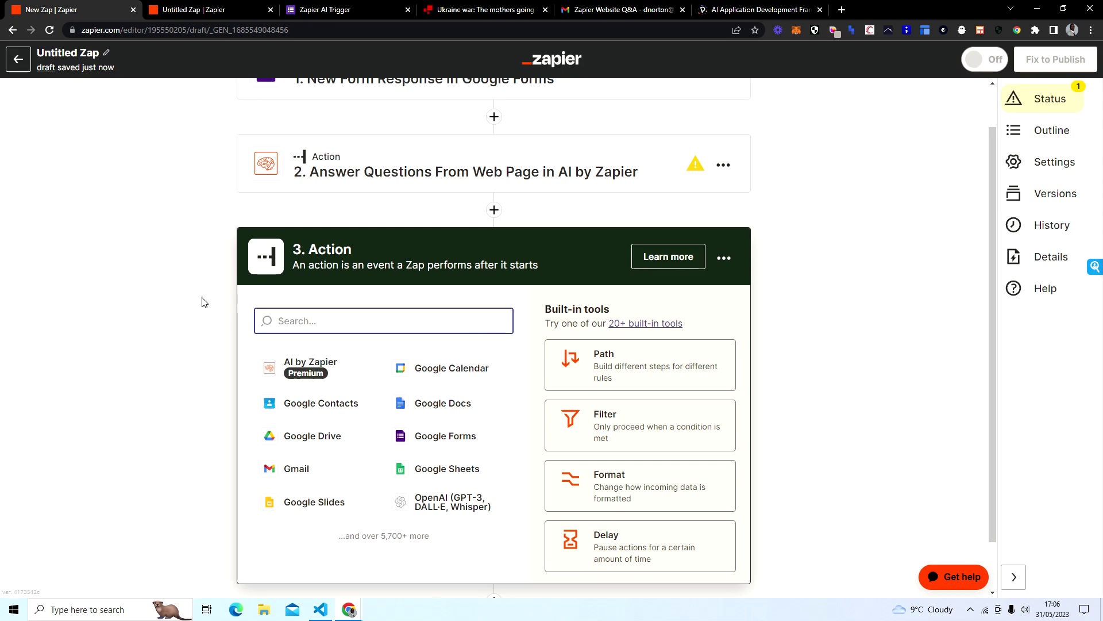
Step: Make step 3 Gmail's Send Email event and confirm the connected Gmail account
{"action": "left_click", "coordinate": [309, 474]}
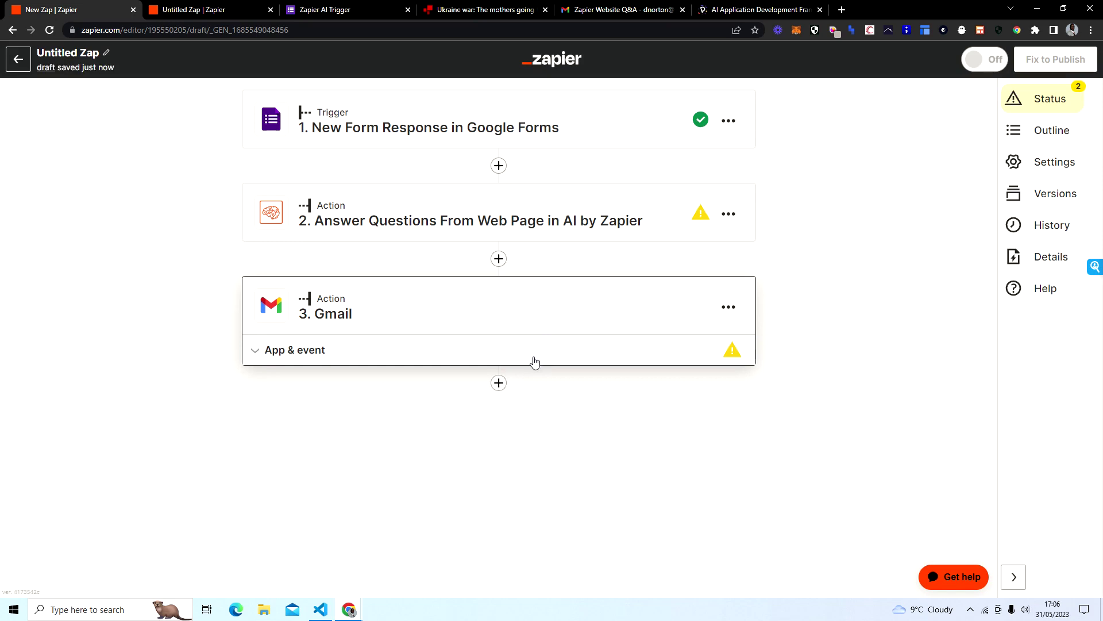
{"action": "left_click", "coordinate": [270, 350]}
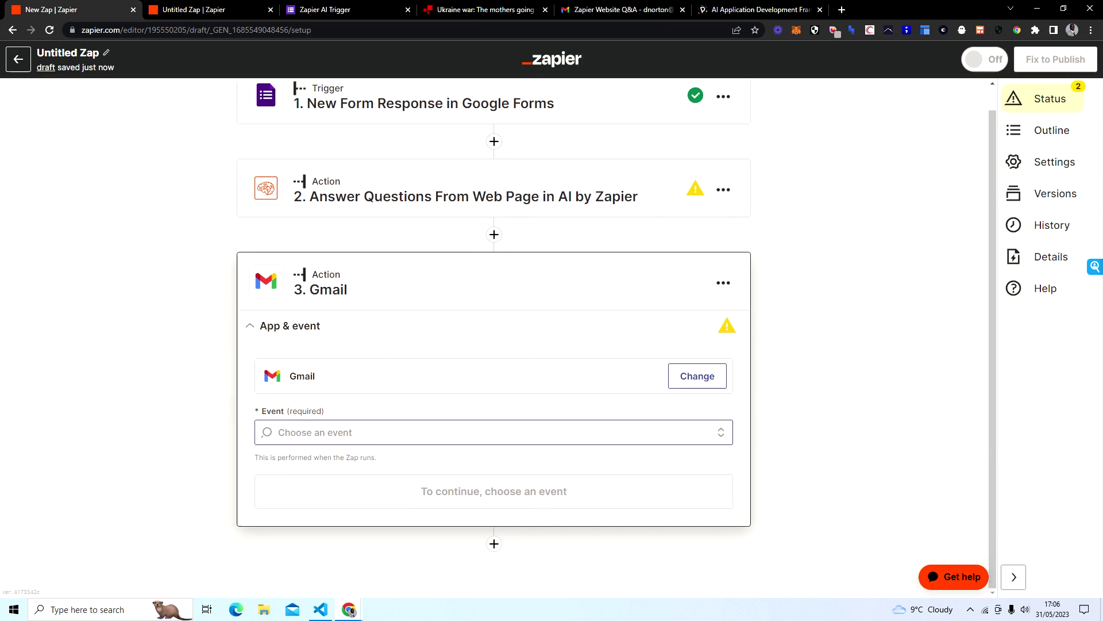
{"action": "left_click", "coordinate": [372, 432]}
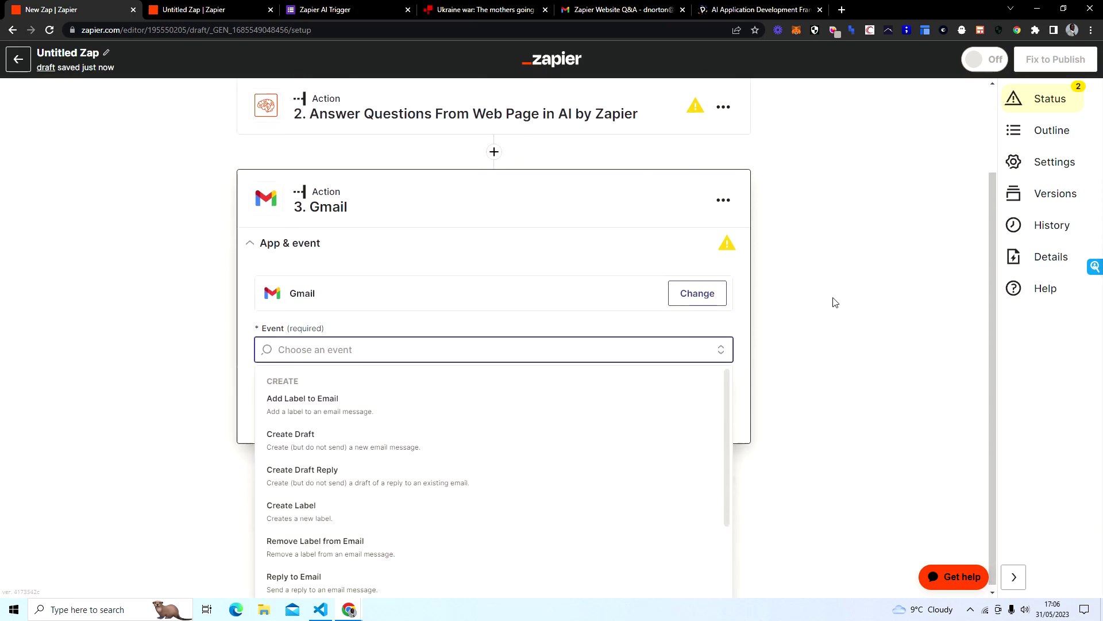
{"action": "scroll", "coordinate": [540, 477], "scroll_direction": "down", "scroll_amount": 2}
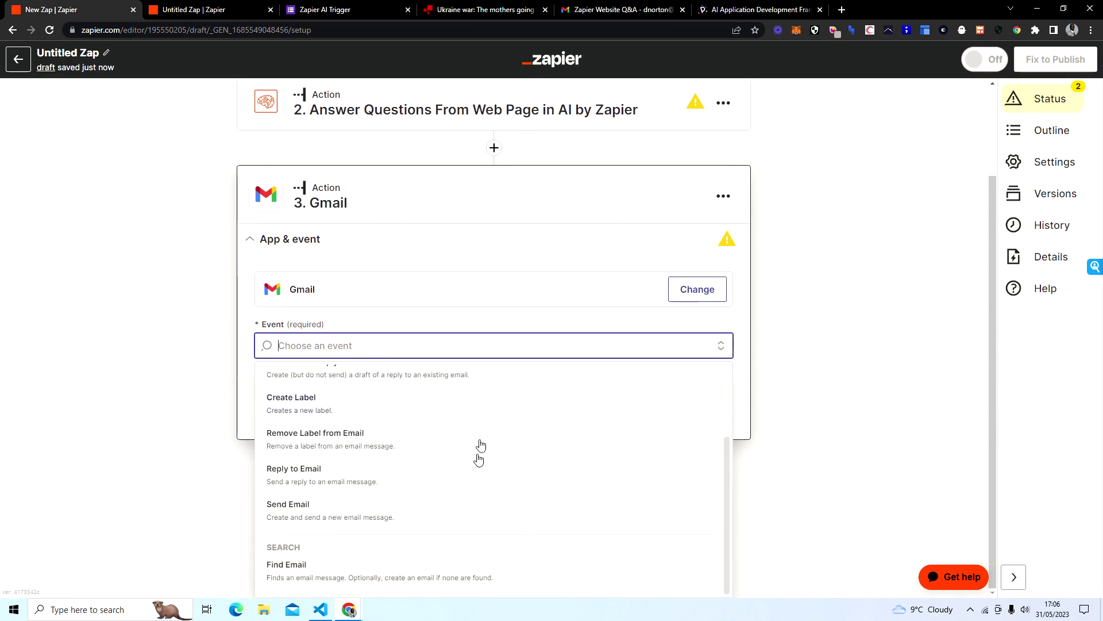
{"action": "left_click", "coordinate": [471, 504]}
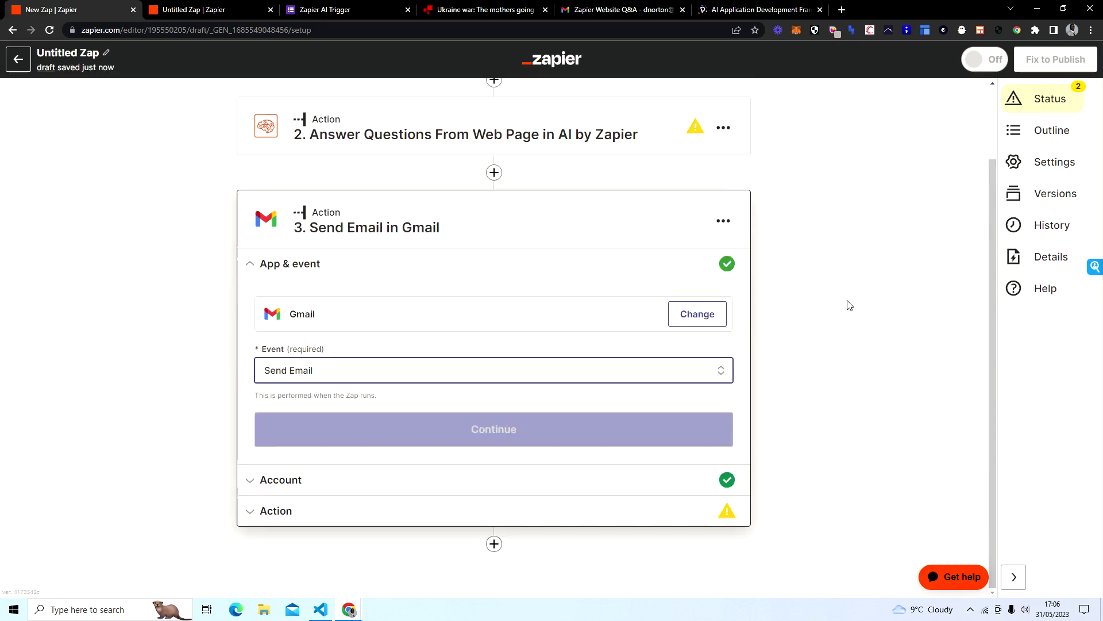
{"action": "left_click", "coordinate": [442, 431]}
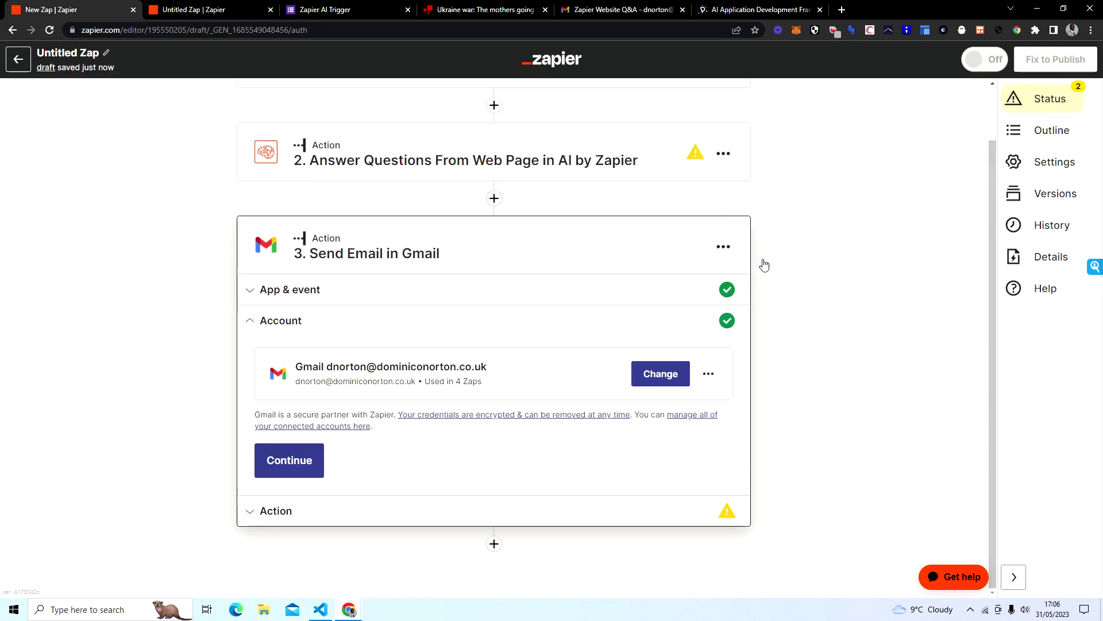
{"action": "left_click", "coordinate": [284, 468]}
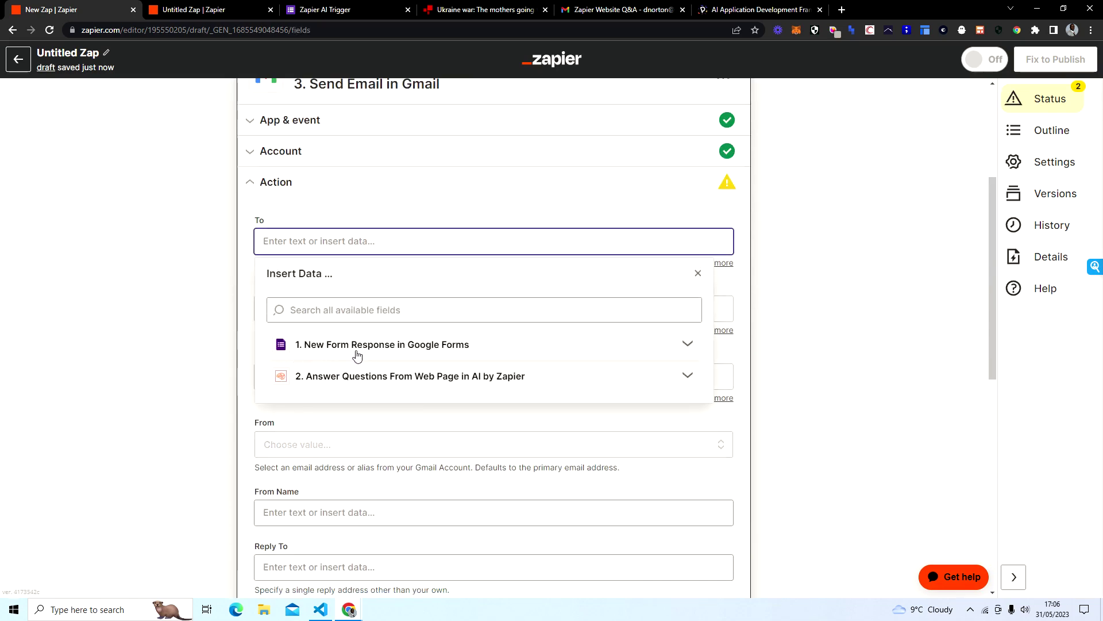
Step: Address the email To the respondent's email address from the form response
{"action": "left_click", "coordinate": [394, 351]}
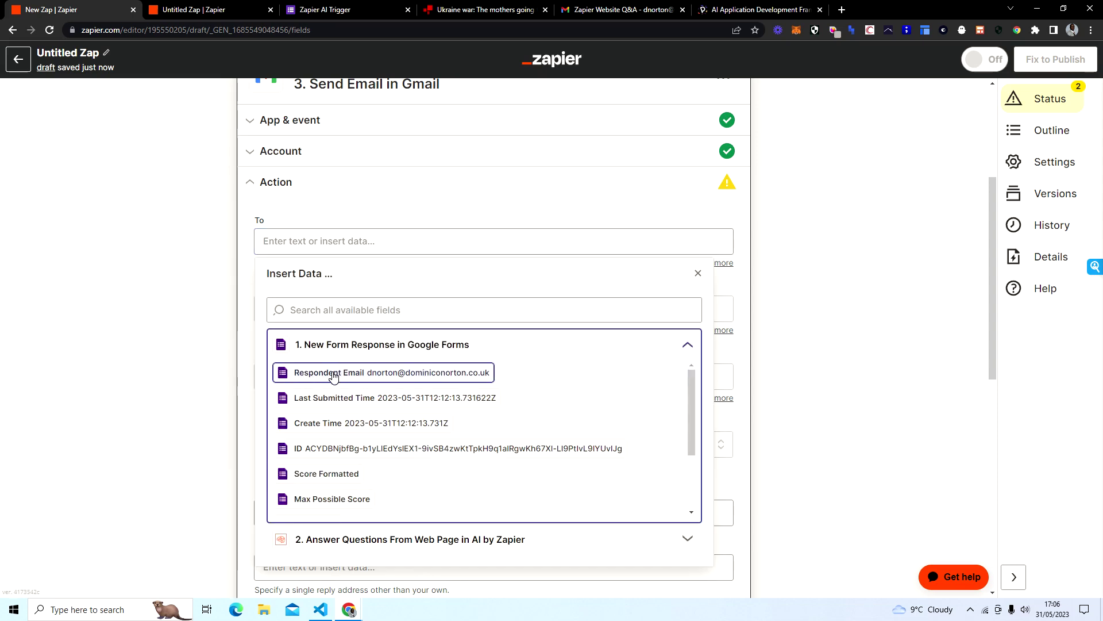
{"action": "left_click", "coordinate": [310, 373]}
{"action": "left_click", "coordinate": [136, 305]}
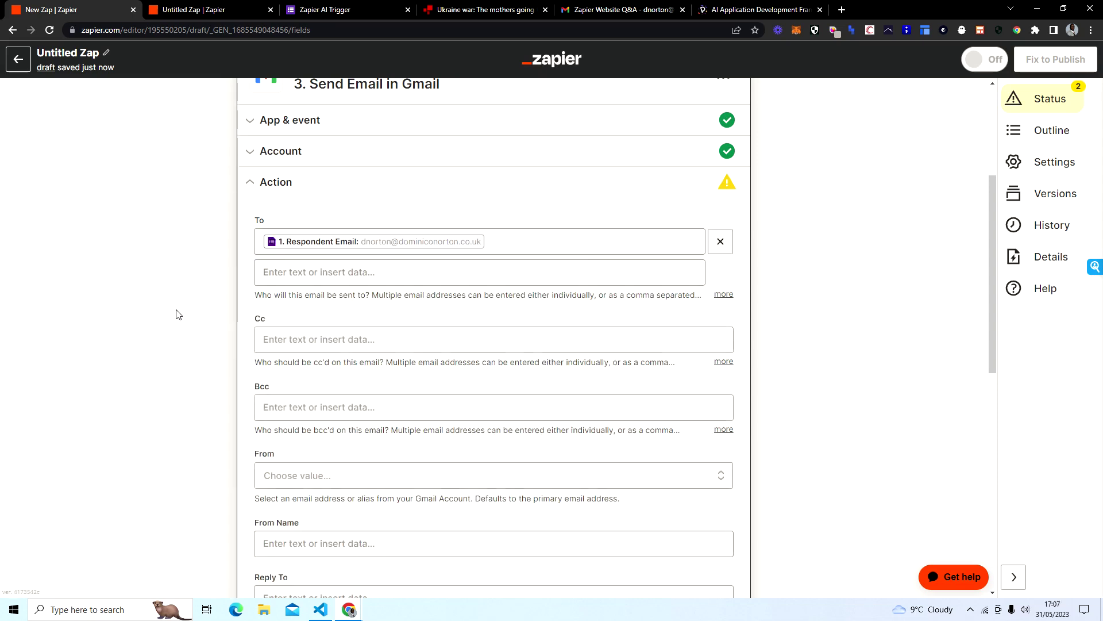
Step: Set the email Subject to 'Zapier Q&A AI'
{"action": "scroll", "coordinate": [201, 309], "scroll_direction": "down", "scroll_amount": 4}
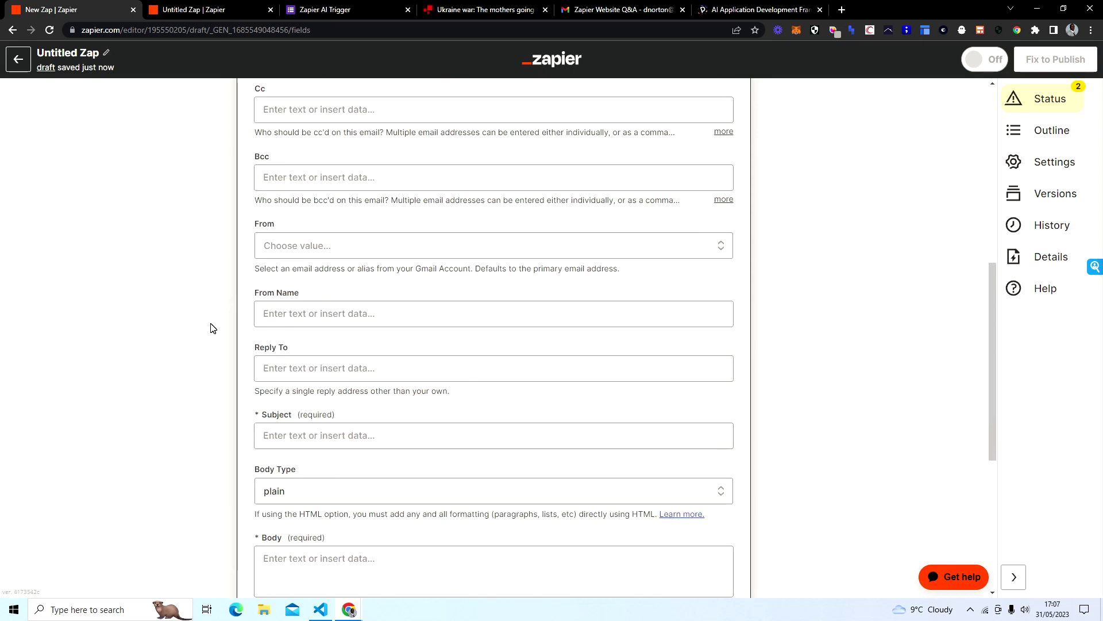
{"action": "scroll", "coordinate": [210, 328], "scroll_direction": "down", "scroll_amount": 1}
{"action": "left_click", "coordinate": [310, 380]}
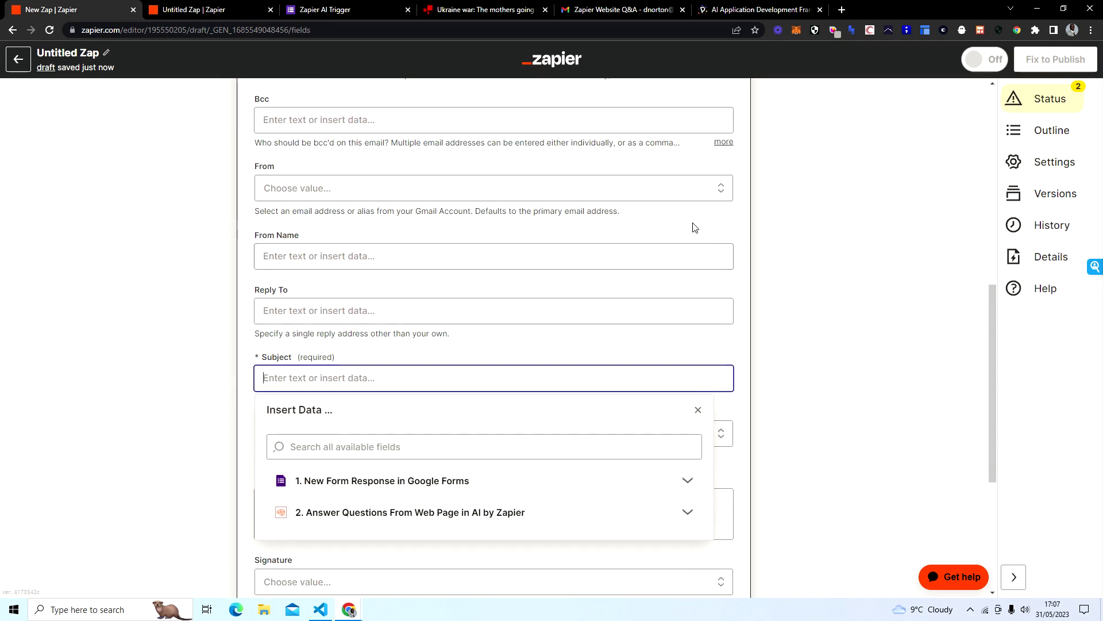
{"action": "type", "text": "Zapier"}
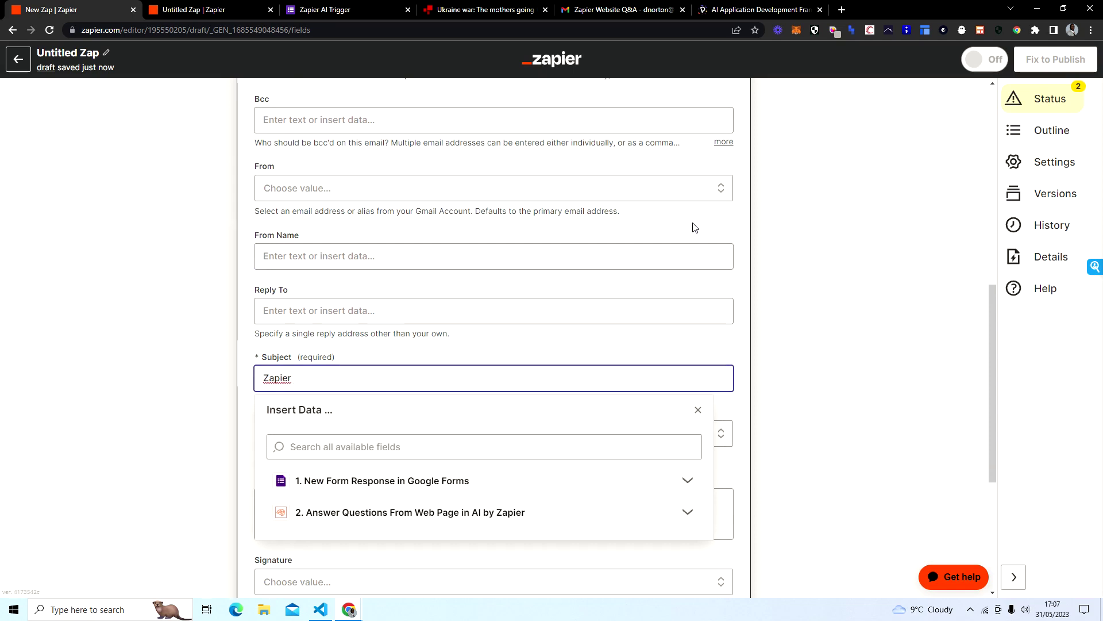
{"action": "type", "text": " Q&a"}
{"action": "key", "text": "BackSpace"}
{"action": "key", "text": "BackSpace"}
{"action": "type", "text": "A AI"}
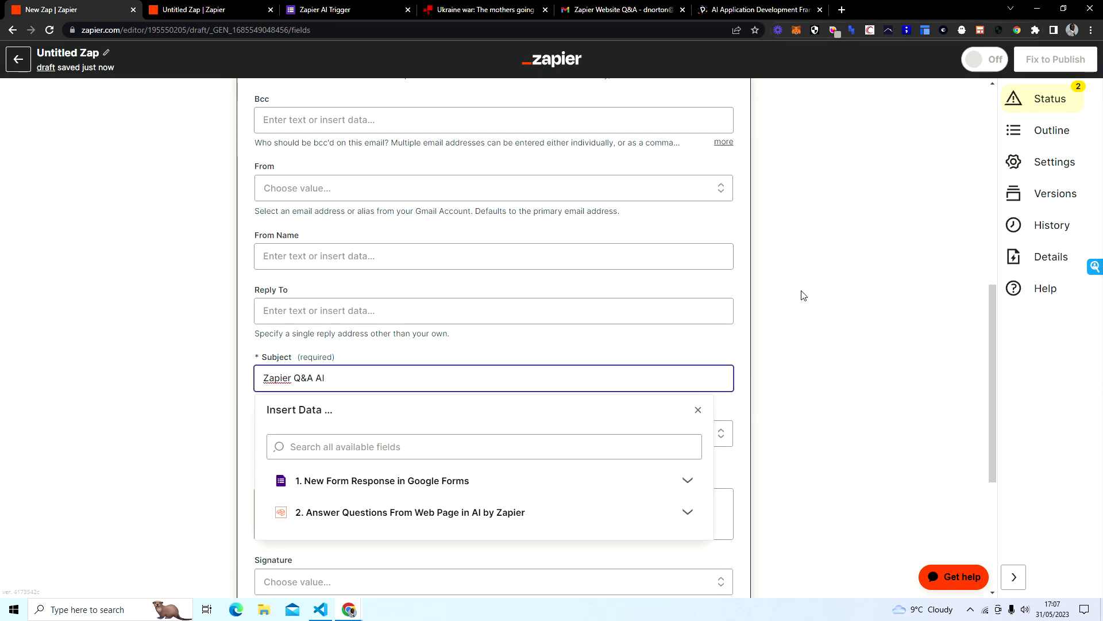
Step: Write 'Question:' in the Body followed by the form's User input 2 Question field
{"action": "left_click", "coordinate": [779, 311]}
{"action": "scroll", "coordinate": [517, 304], "scroll_direction": "down", "scroll_amount": 3}
{"action": "left_click", "coordinate": [347, 322]}
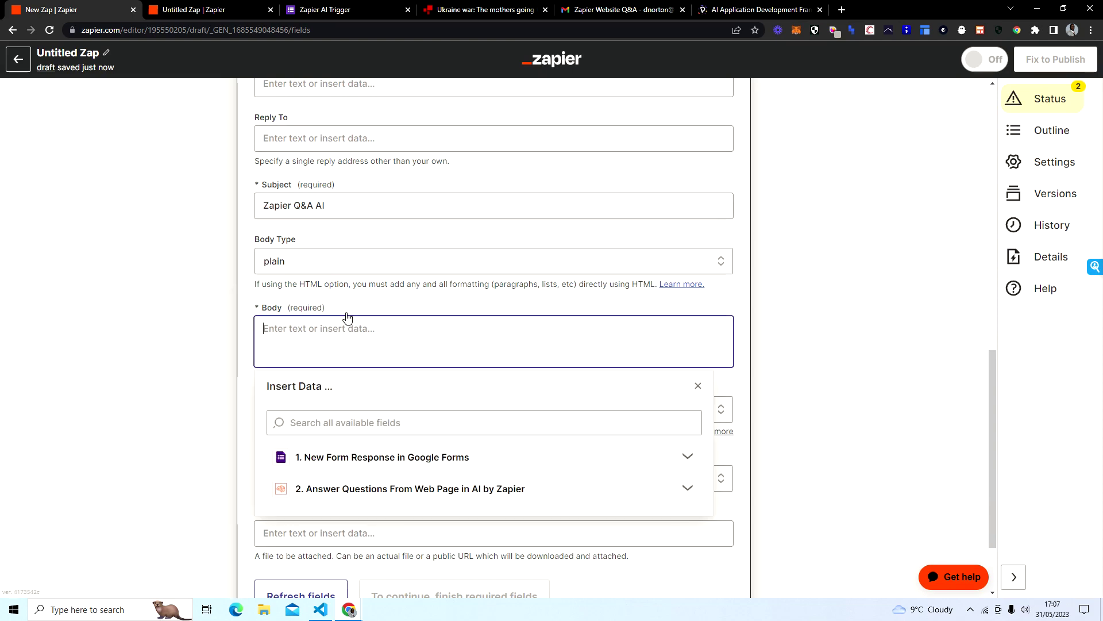
{"action": "type", "text": "Qu"}
{"action": "key", "text": "BackSpace"}
{"action": "key", "text": "BackSpace"}
{"action": "left_click", "coordinate": [485, 455]}
{"action": "scroll", "coordinate": [870, 316], "scroll_direction": "down", "scroll_amount": 2}
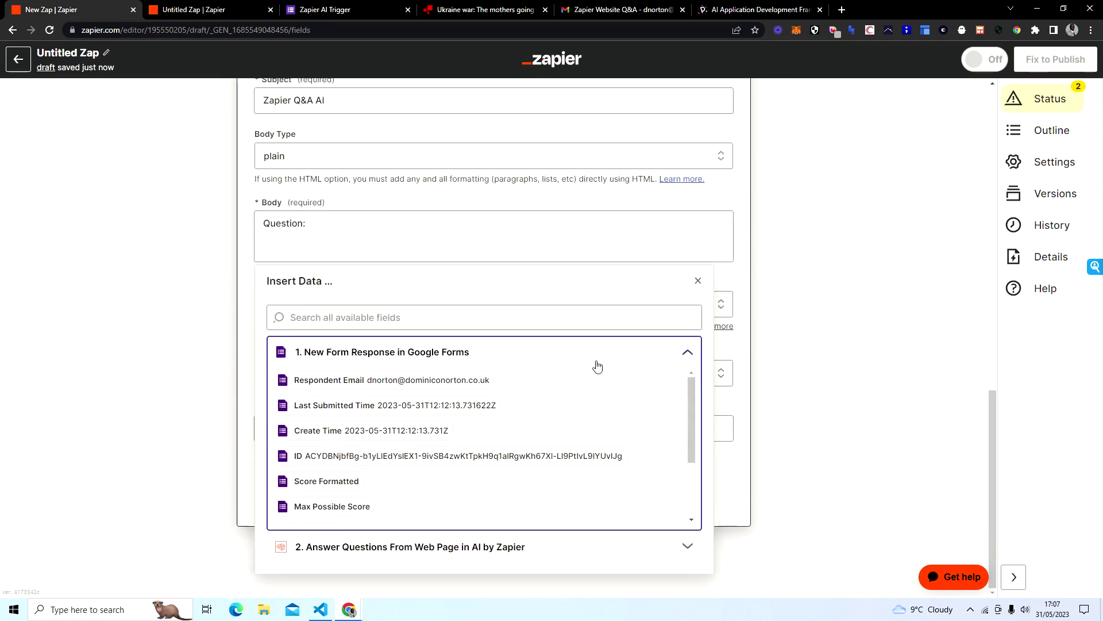
{"action": "scroll", "coordinate": [579, 401], "scroll_direction": "down", "scroll_amount": 2}
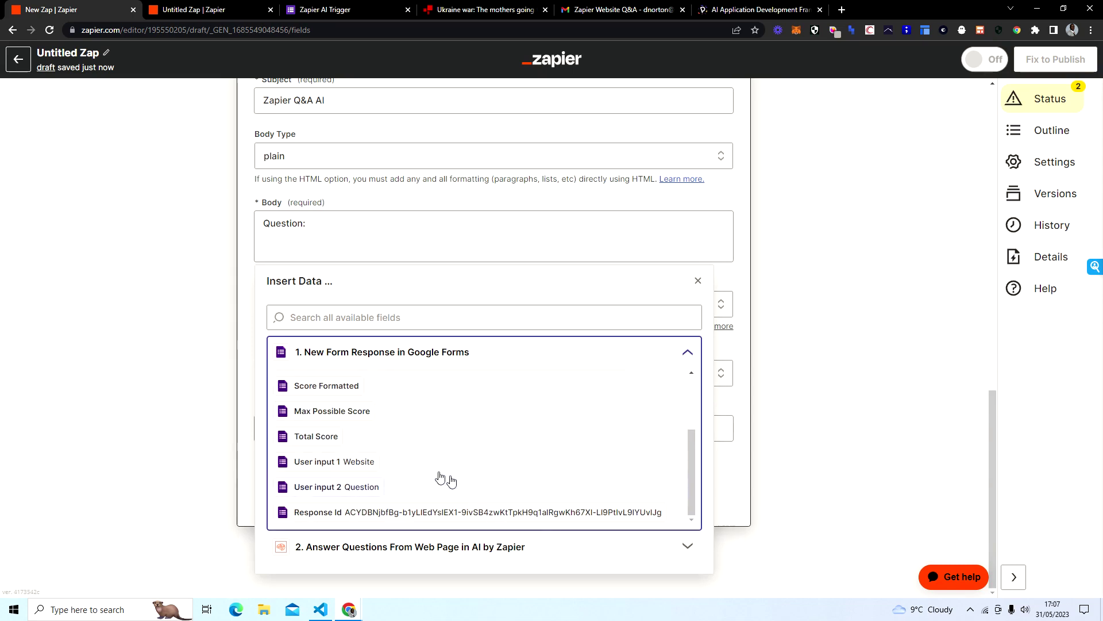
{"action": "left_click", "coordinate": [341, 488]}
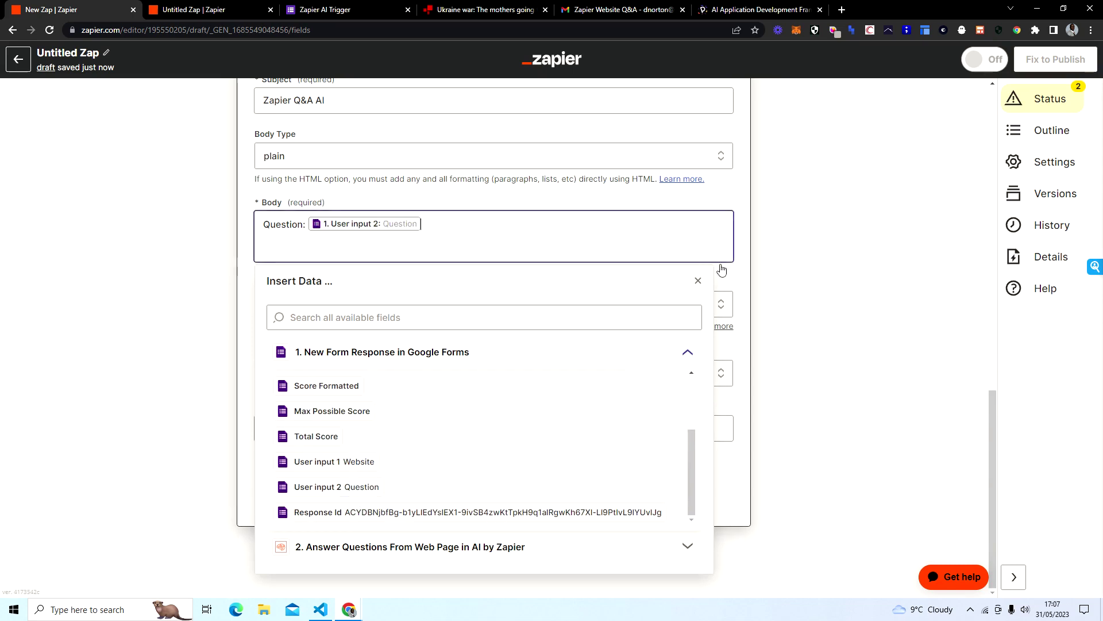
Step: Add an 'Answer:' line below the question in the email body
{"action": "key", "text": "Return"}
{"action": "key", "text": "Return"}
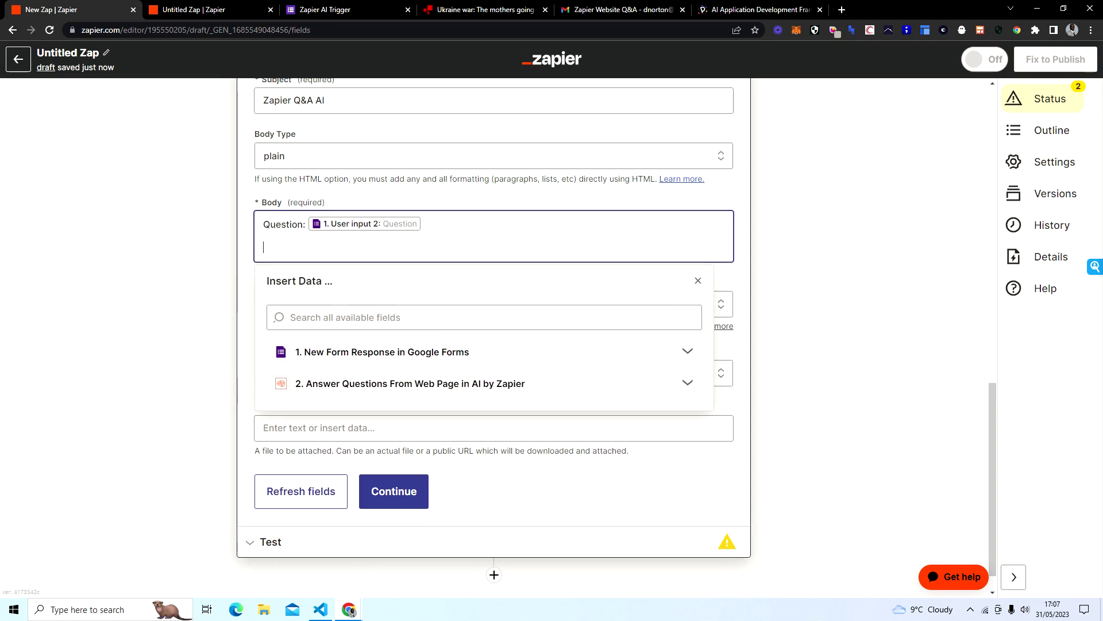
{"action": "key", "text": "BackSpace"}
{"action": "type", "text": "Answer:"}
{"action": "left_click", "coordinate": [620, 384]}
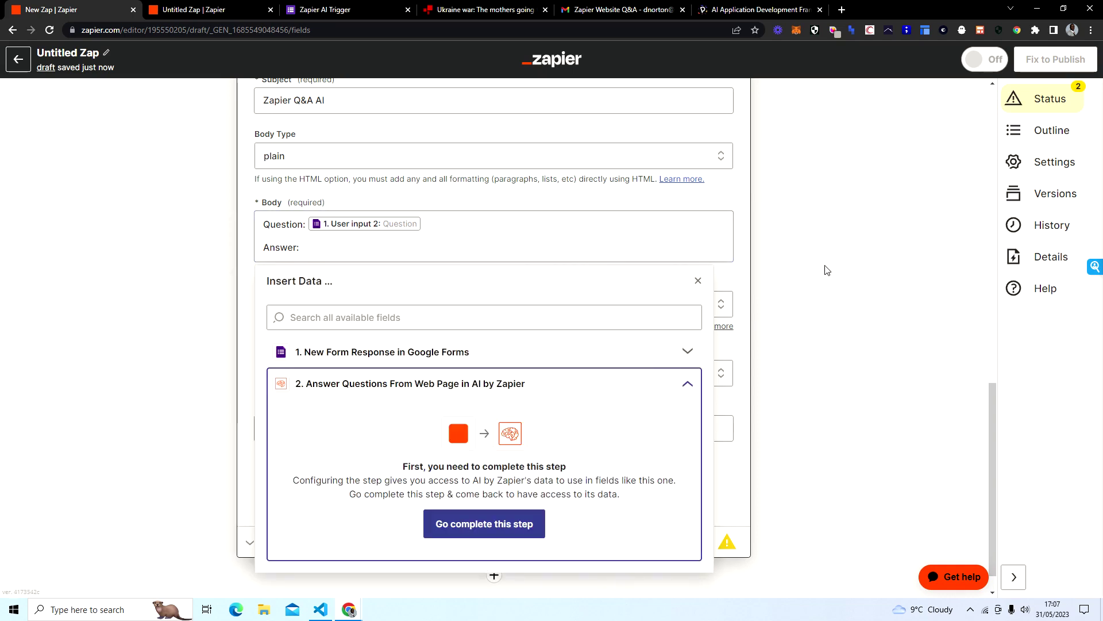
Step: Run the AI step's test, then skip it after the invalid URL error
{"action": "left_click", "coordinate": [485, 528]}
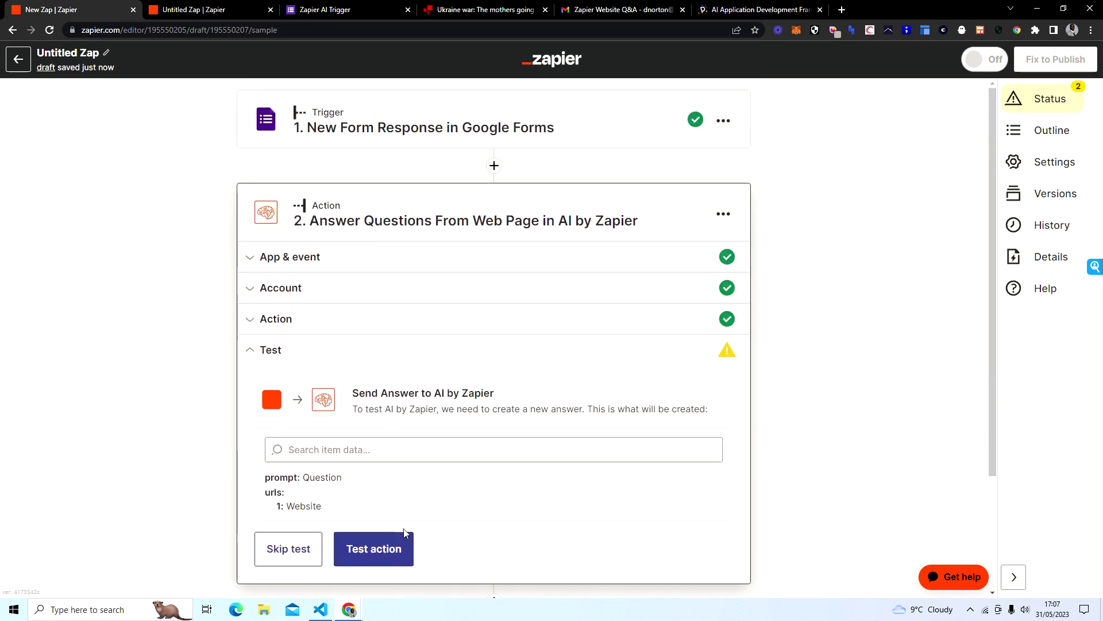
{"action": "left_click", "coordinate": [347, 547]}
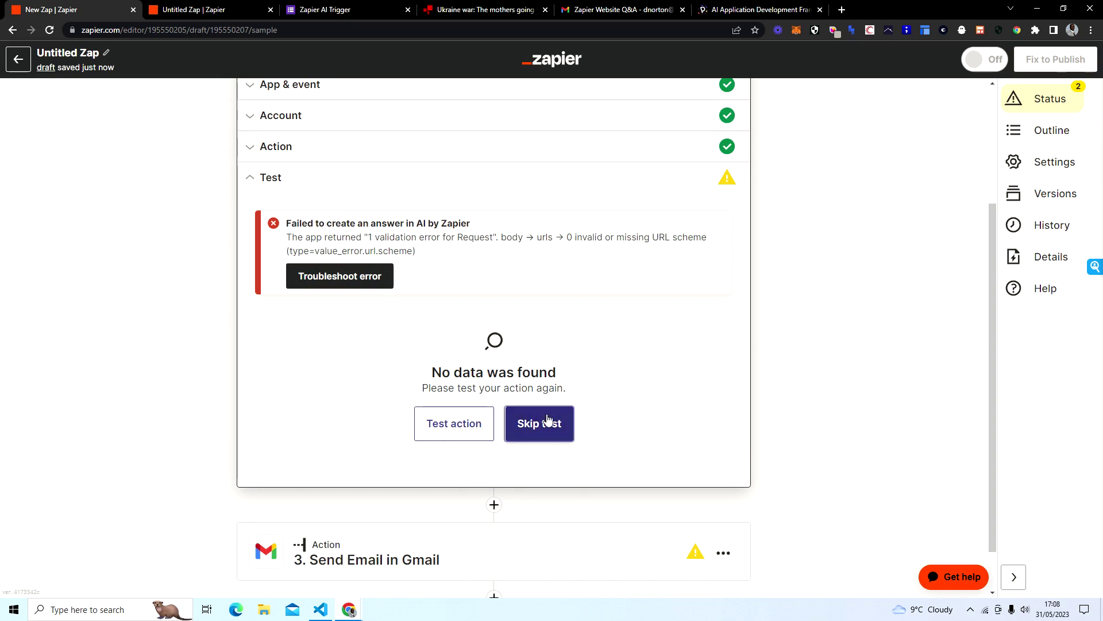
{"action": "left_click", "coordinate": [548, 417]}
{"action": "left_click", "coordinate": [574, 348]}
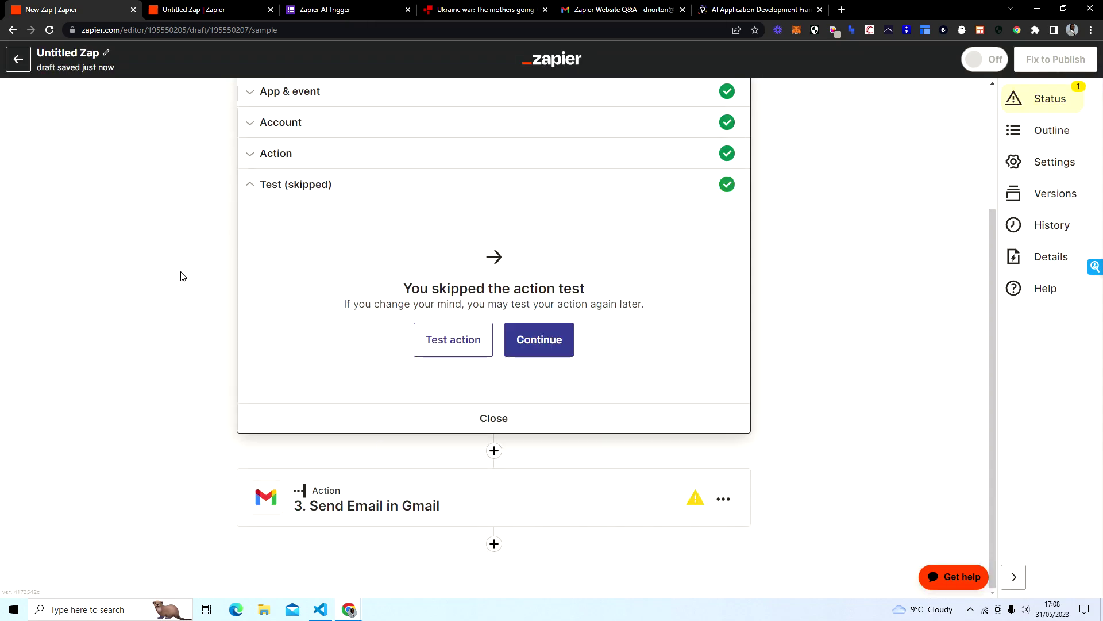
Step: Reopen the Gmail step's Body and retype the Answer line below the question
{"action": "left_click", "coordinate": [524, 340]}
{"action": "scroll", "coordinate": [185, 308], "scroll_direction": "down", "scroll_amount": 6}
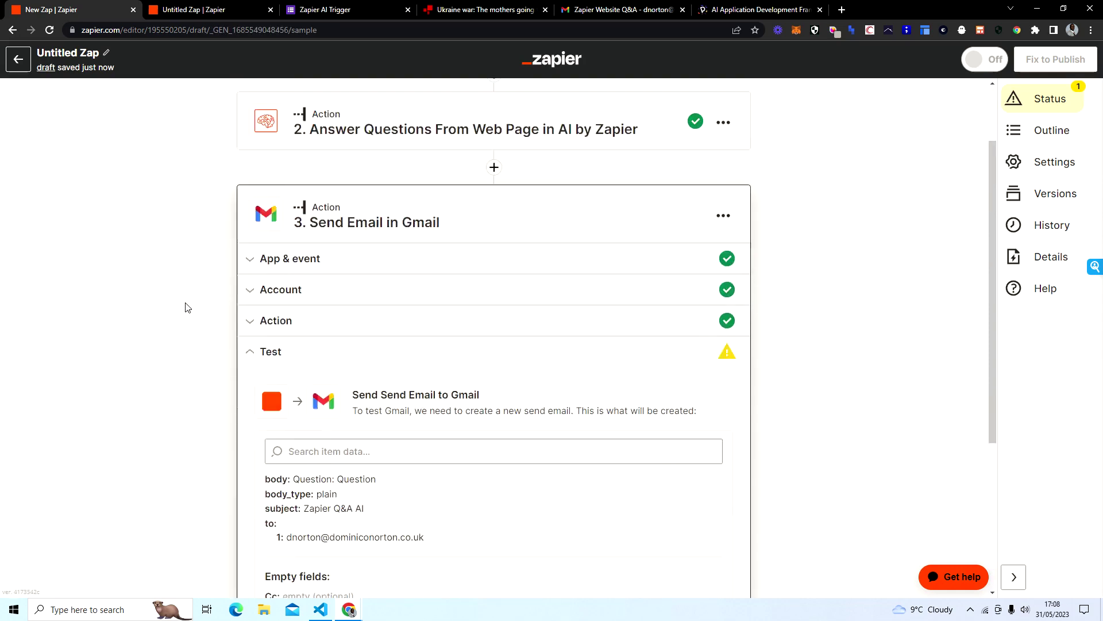
{"action": "scroll", "coordinate": [256, 344], "scroll_direction": "up", "scroll_amount": 4}
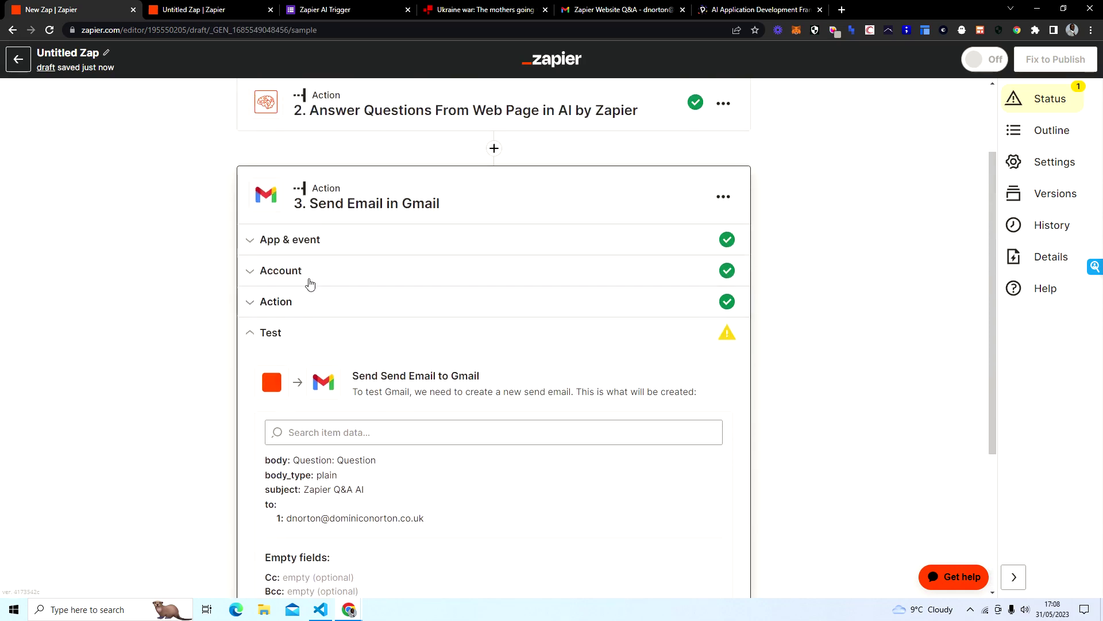
{"action": "left_click", "coordinate": [306, 310]}
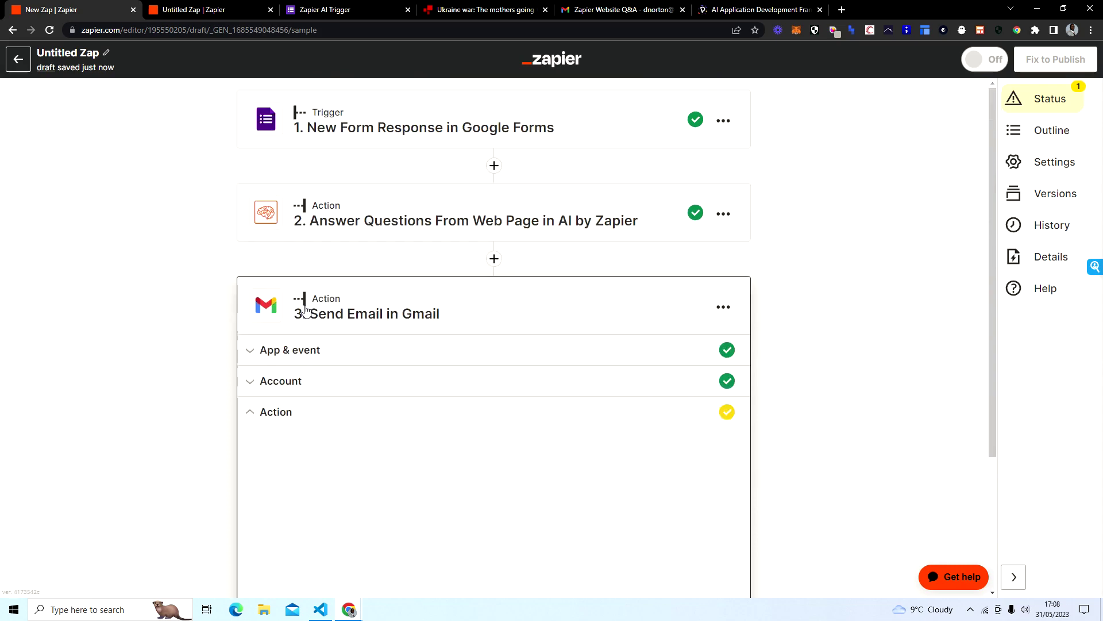
{"action": "scroll", "coordinate": [210, 313], "scroll_direction": "down", "scroll_amount": 8}
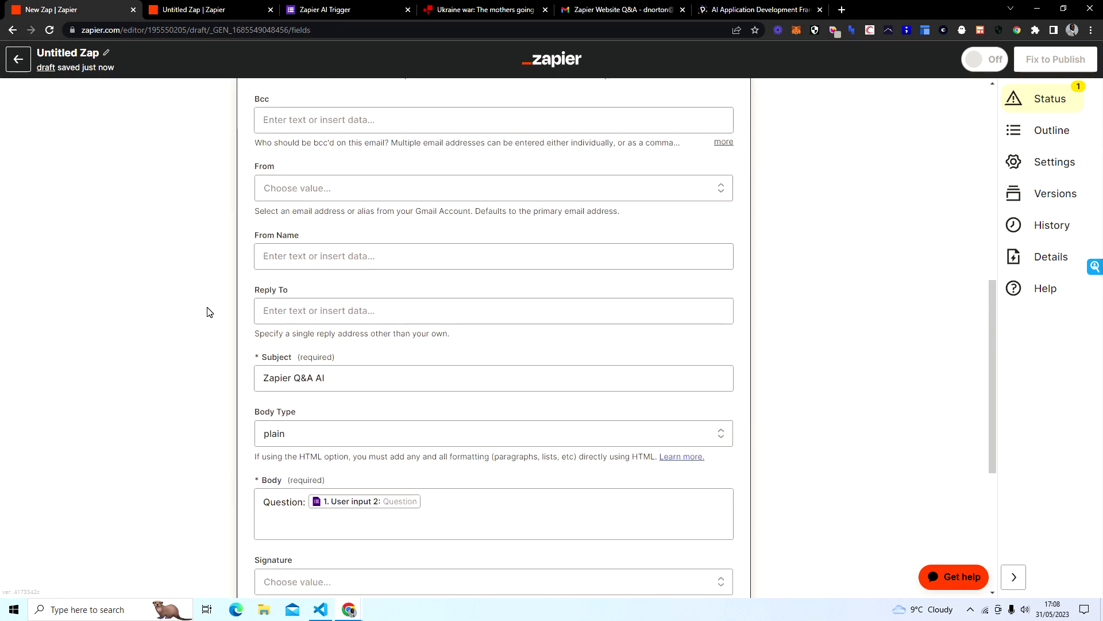
{"action": "scroll", "coordinate": [207, 311], "scroll_direction": "down", "scroll_amount": 3}
{"action": "left_click", "coordinate": [308, 356]}
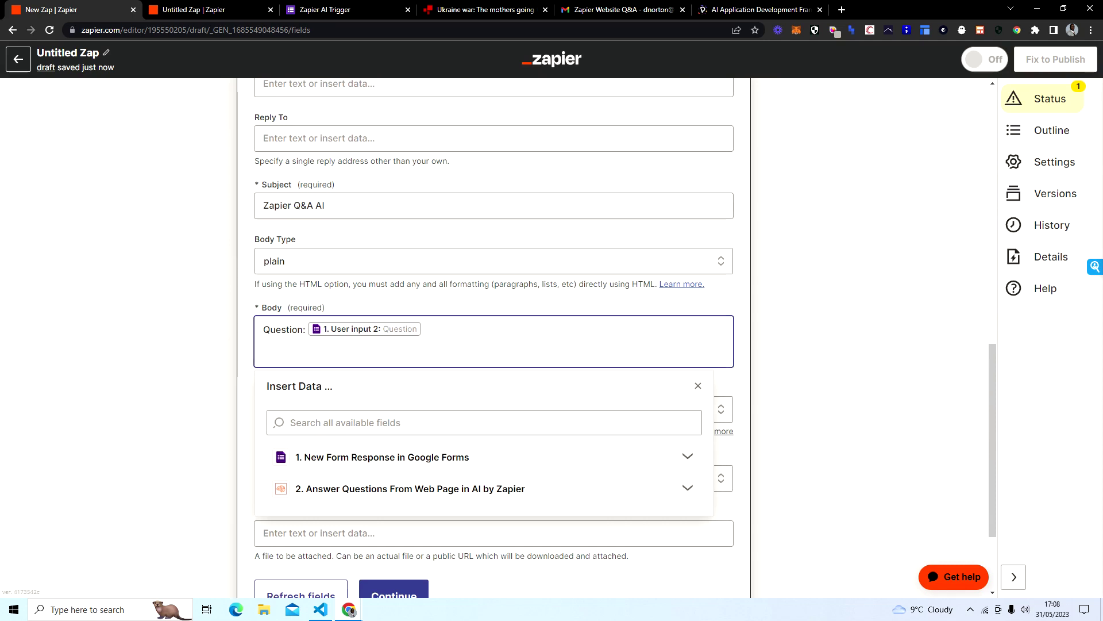
{"action": "key", "text": "Return"}
{"action": "key", "text": "Return"}
{"action": "key", "text": "BackSpace"}
{"action": "type", "text": "Answ"}
Step: Insert the AI step's Response Full Answer after 'Answer:' and continue to testing
{"action": "left_click", "coordinate": [574, 494]}
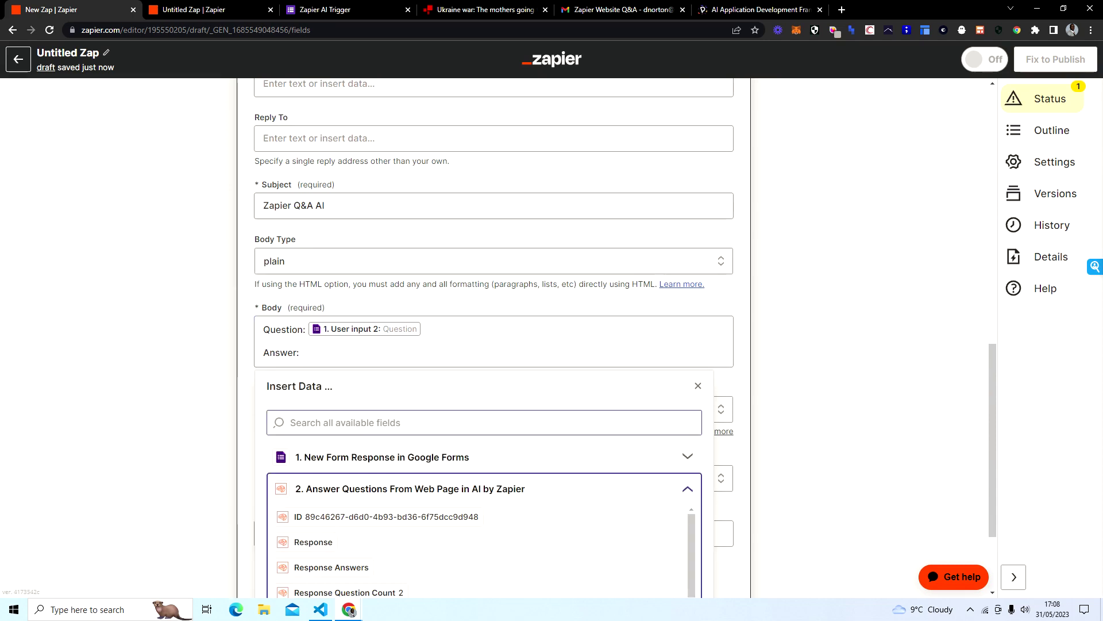
{"action": "scroll", "coordinate": [764, 325], "scroll_direction": "down", "scroll_amount": 3}
{"action": "scroll", "coordinate": [401, 411], "scroll_direction": "down", "scroll_amount": 1}
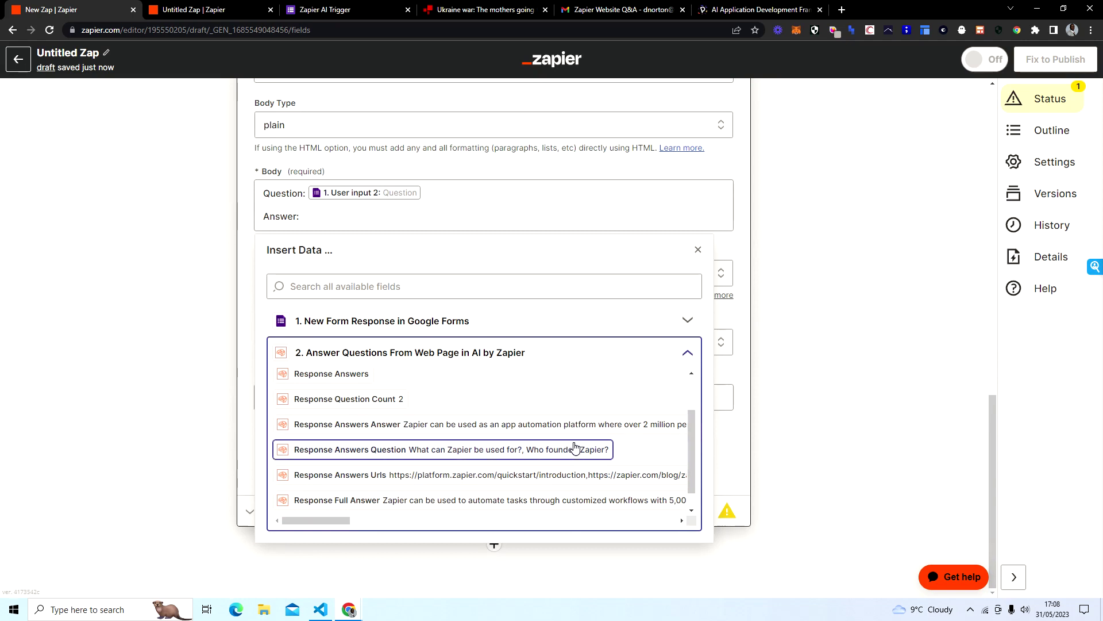
{"action": "scroll", "coordinate": [575, 445], "scroll_direction": "up", "scroll_amount": 1}
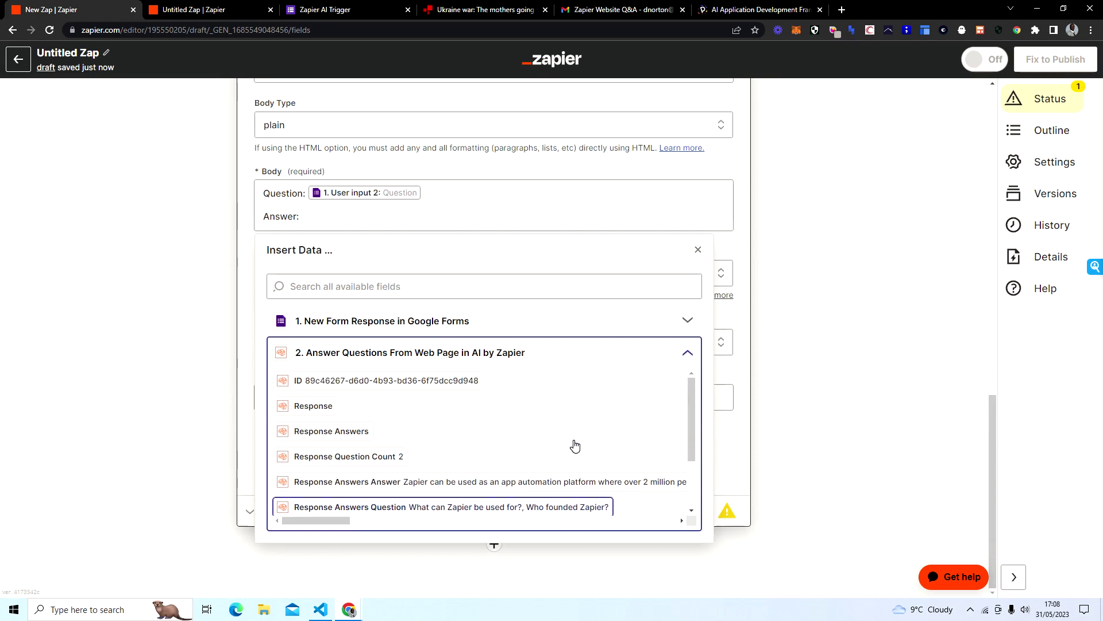
{"action": "scroll", "coordinate": [575, 445], "scroll_direction": "down", "scroll_amount": 2}
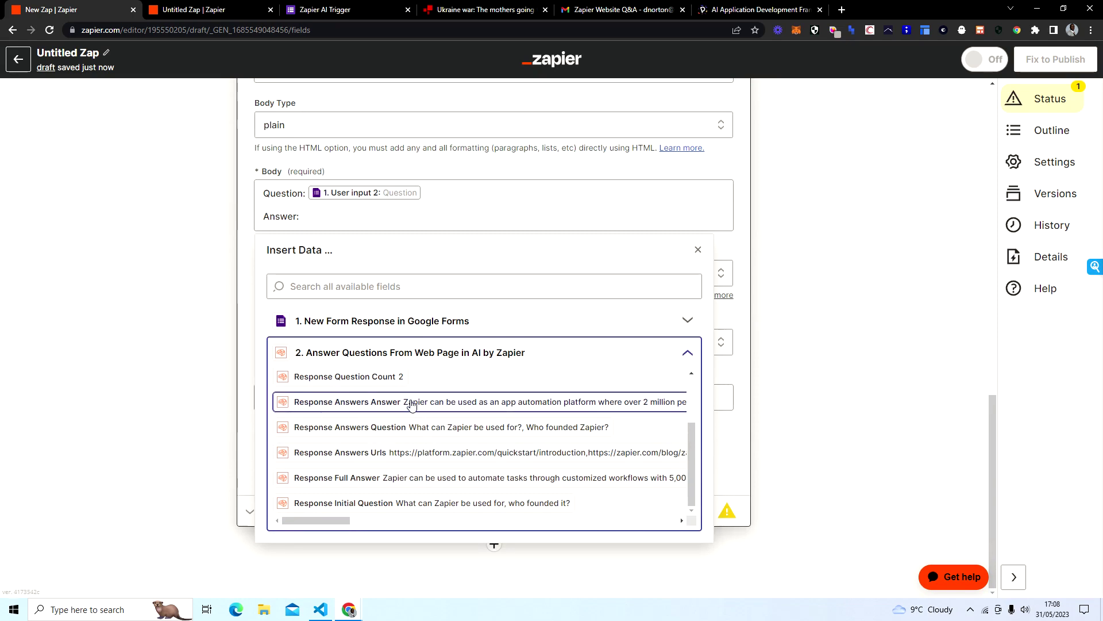
{"action": "left_click", "coordinate": [326, 488]}
{"action": "left_click", "coordinate": [830, 333]}
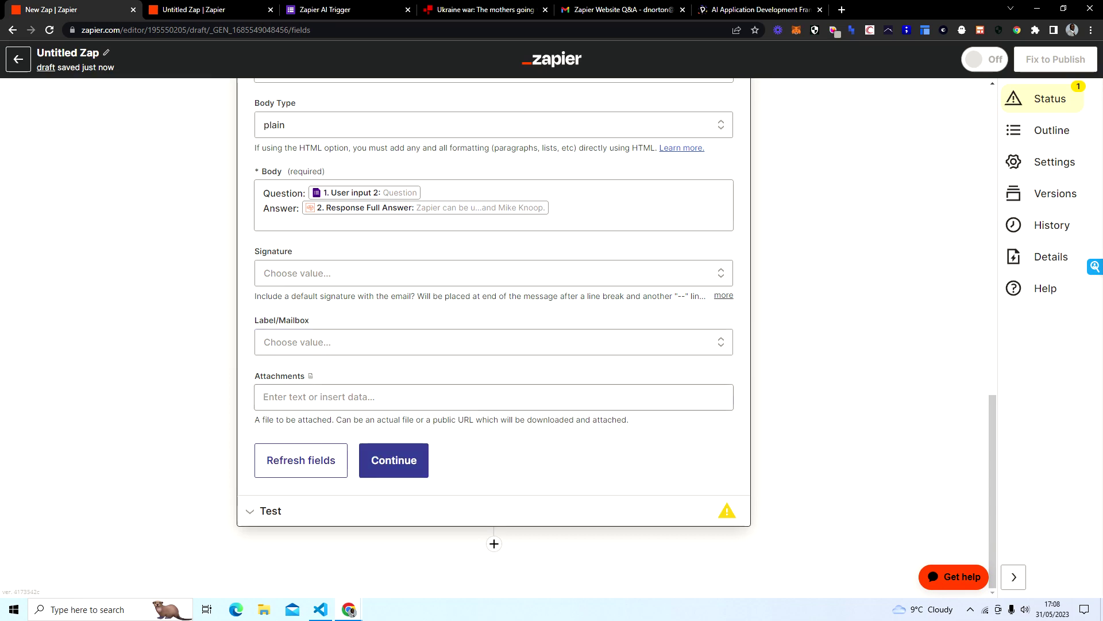
{"action": "left_click", "coordinate": [393, 461]}
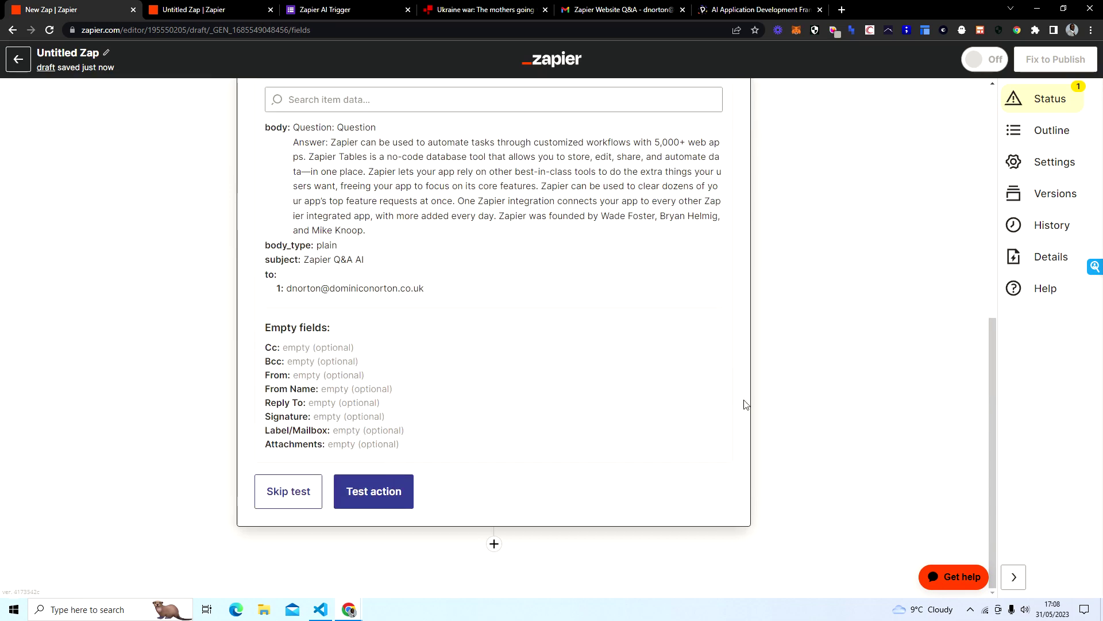
Step: Switch to the published Zap and expand its Send Email in Gmail step details
{"action": "left_click", "coordinate": [224, 15]}
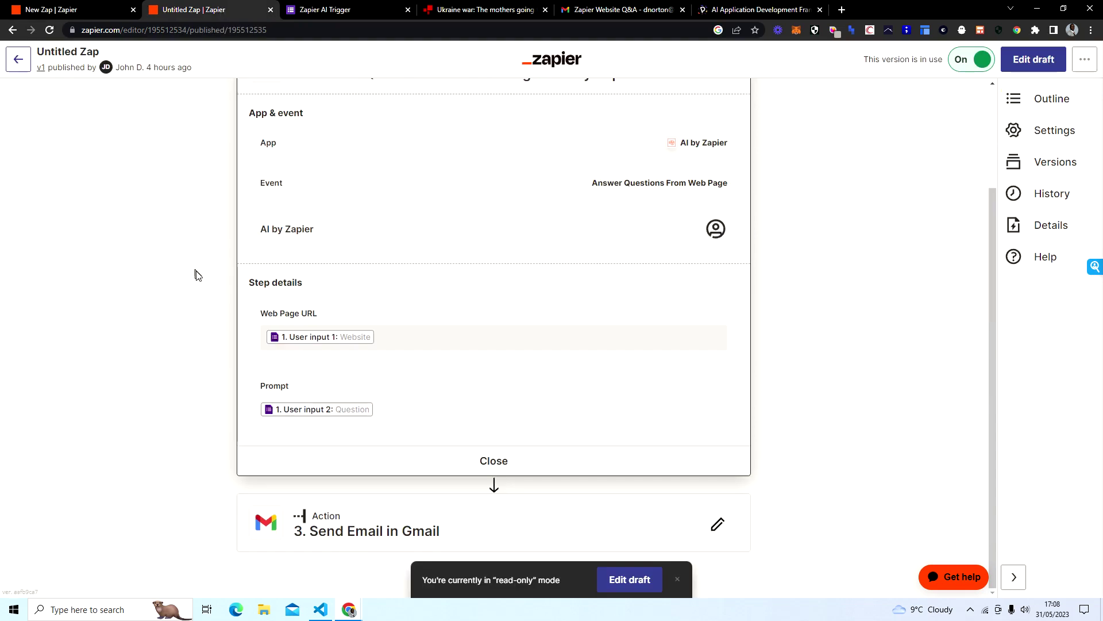
{"action": "left_click", "coordinate": [415, 523]}
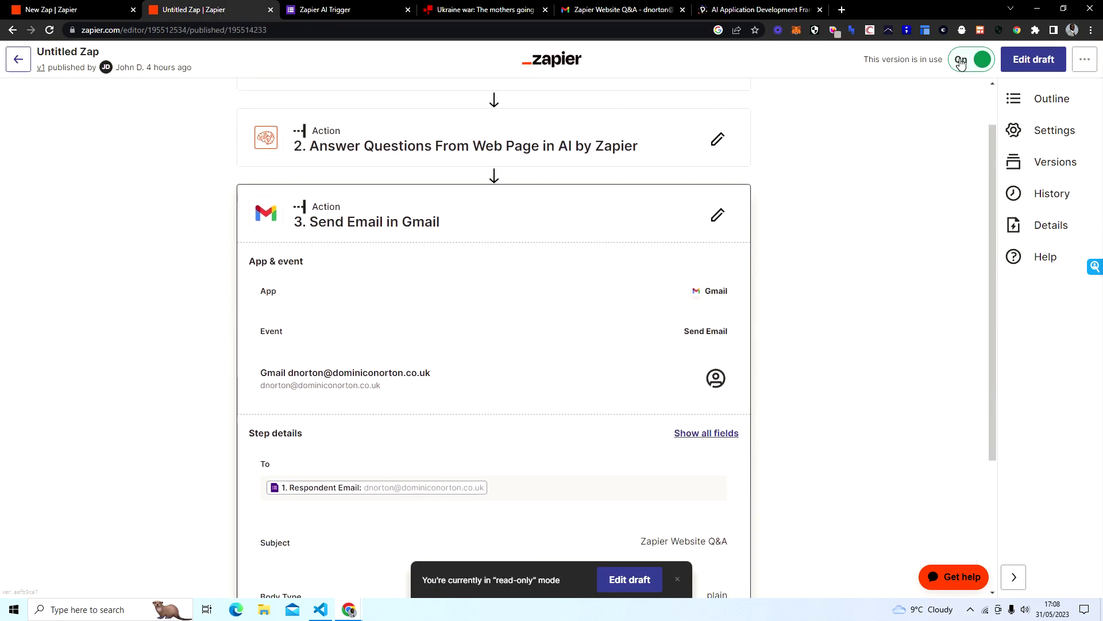
{"action": "scroll", "coordinate": [619, 283], "scroll_direction": "down", "scroll_amount": 3}
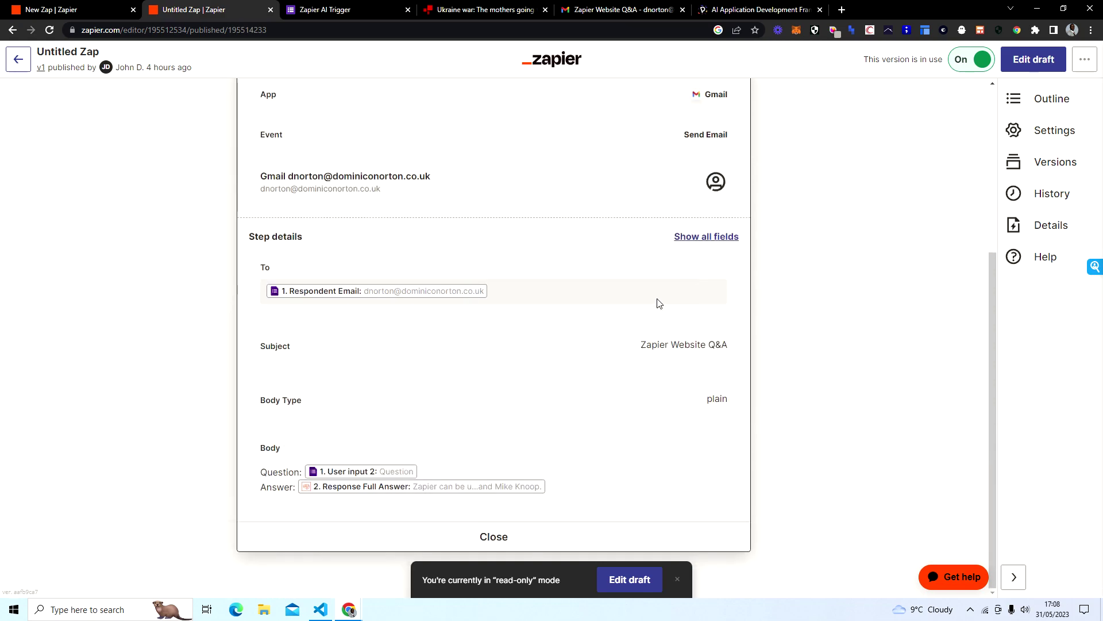
{"action": "scroll", "coordinate": [782, 272], "scroll_direction": "up", "scroll_amount": 5}
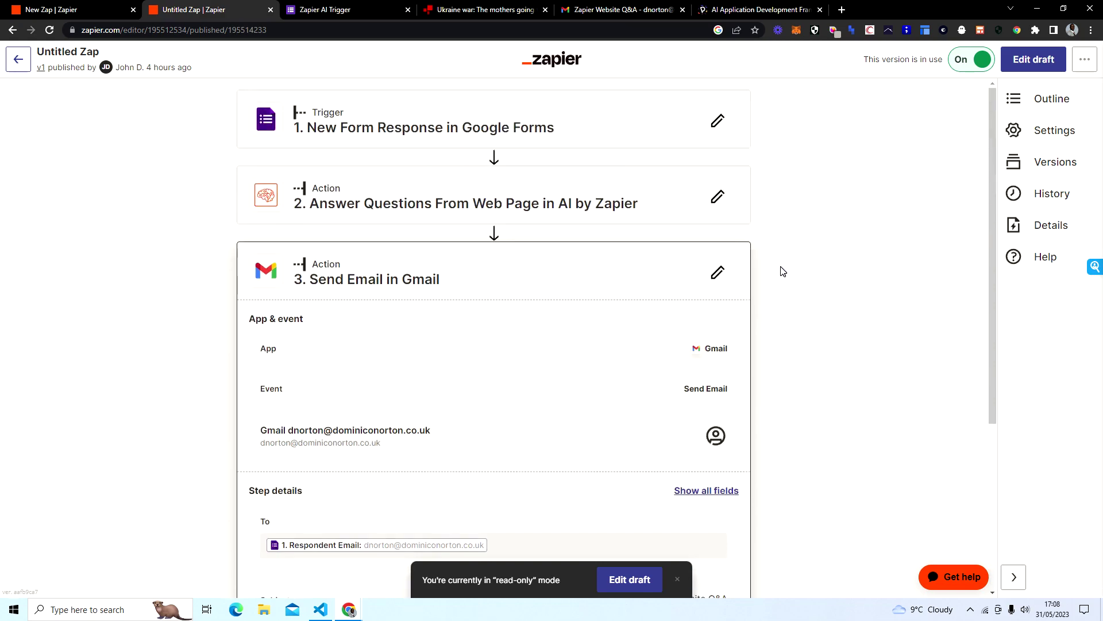